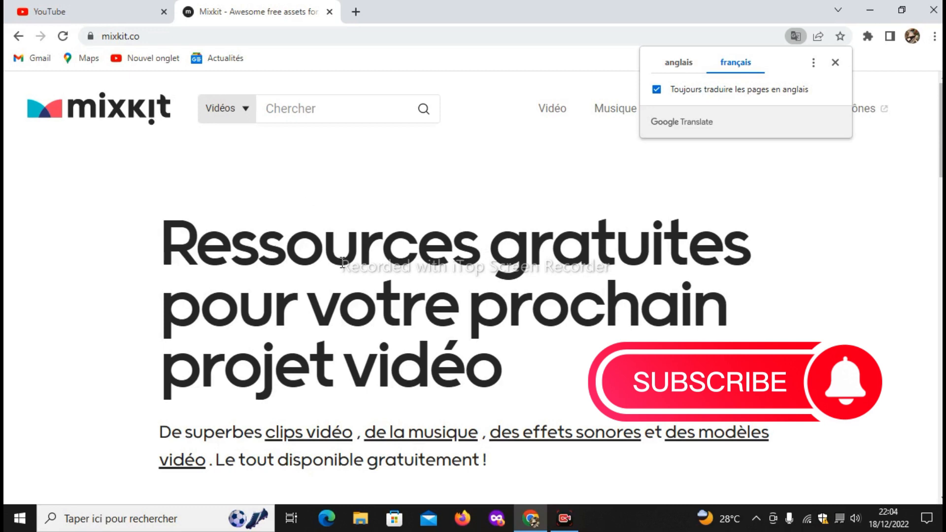
# Step: Look through the Mixkit home page's stock video, music, sound effects and video template categories
pyautogui.scroll(-10, 342, 263)
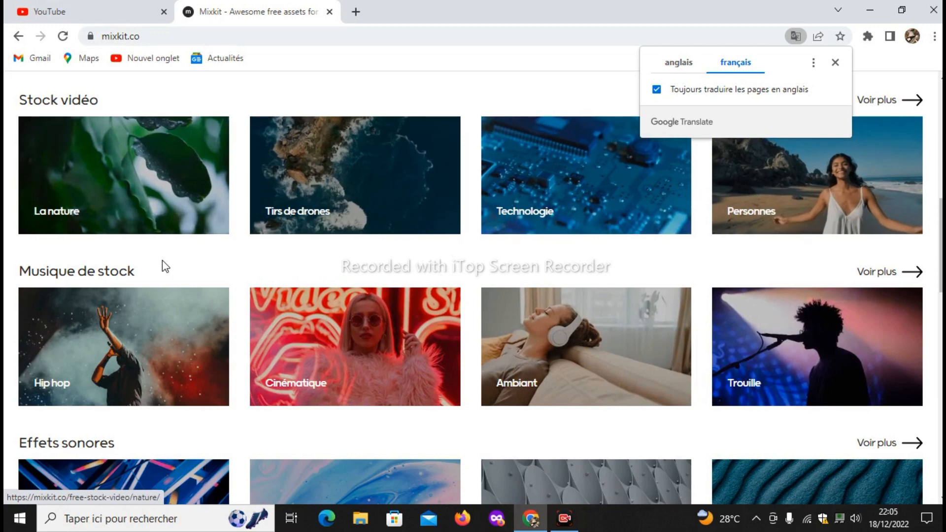
pyautogui.scroll(-8, 214, 323)
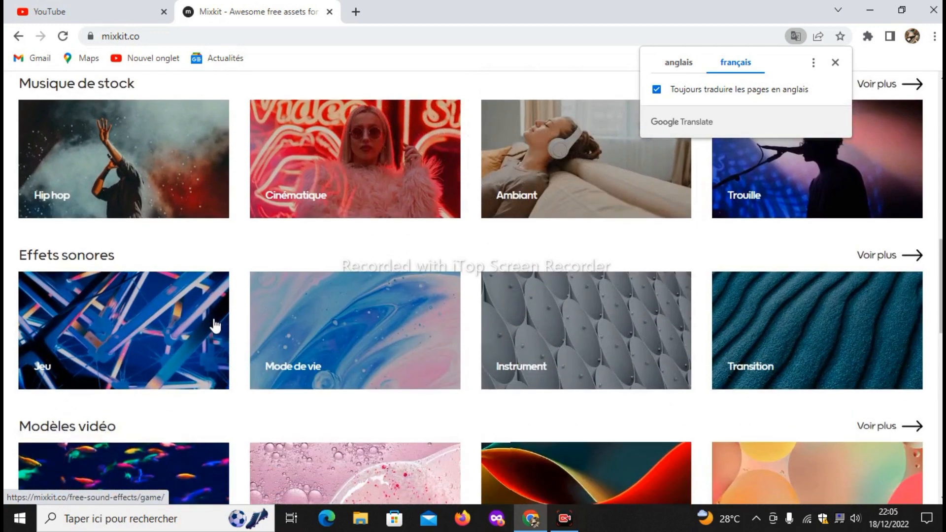
pyautogui.scroll(4, 401, 296)
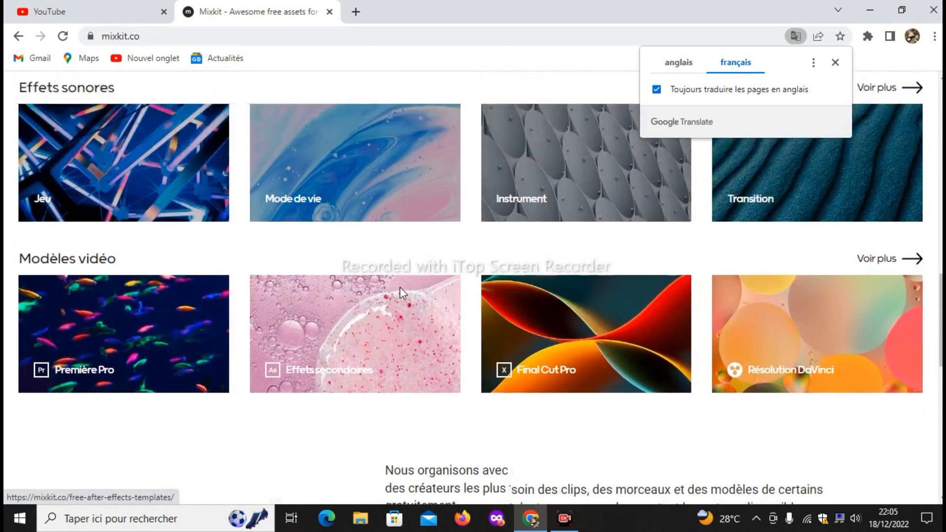
pyautogui.scroll(-5, 401, 296)
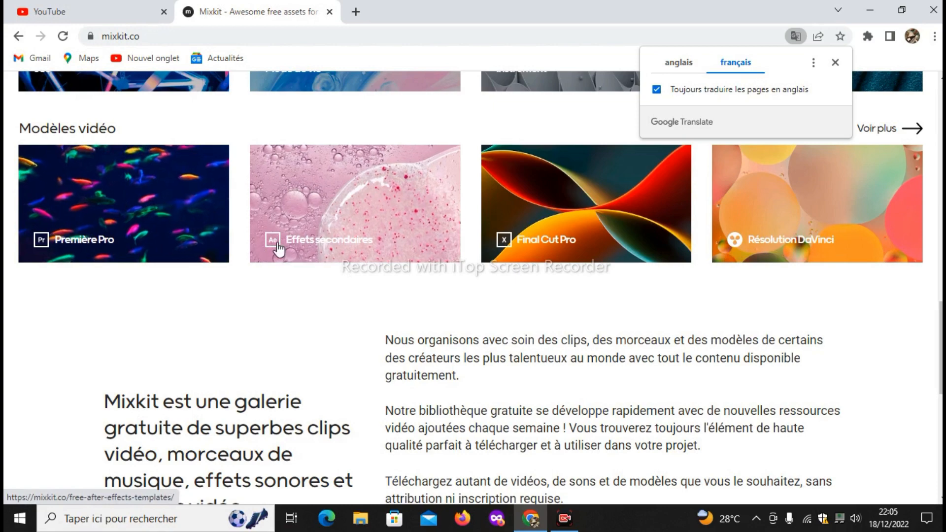
pyautogui.scroll(15, 338, 279)
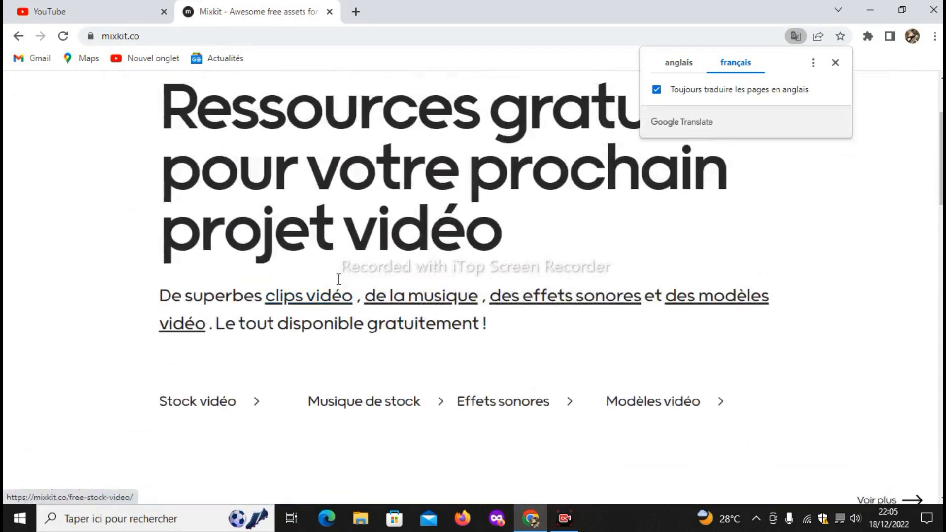
pyautogui.scroll(1, 338, 279)
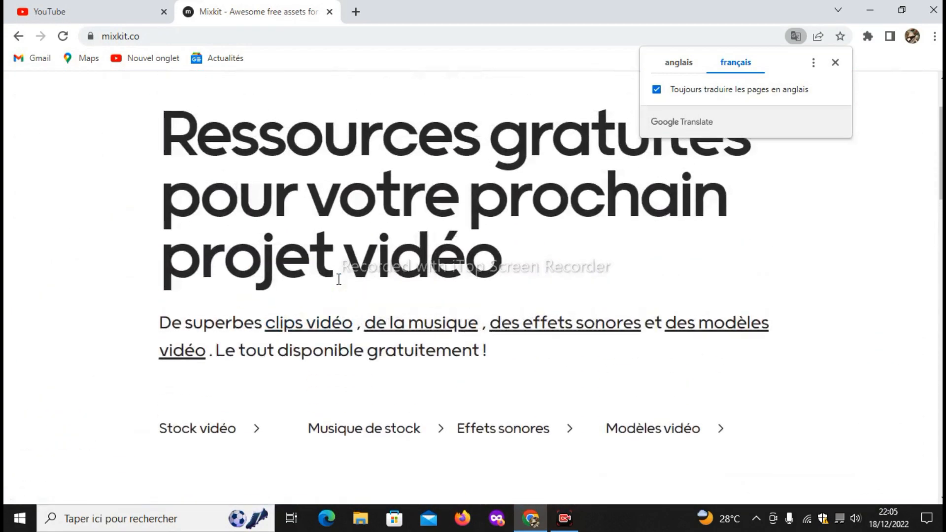
pyautogui.scroll(-8, 339, 279)
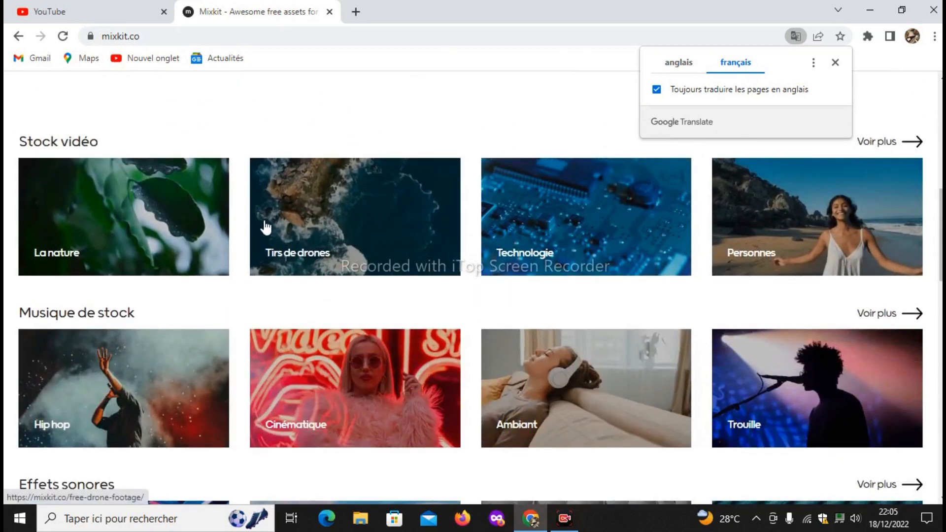
# Step: Open the drone footage category on Mixkit, look over its free clips and return to the home page
pyautogui.click(343, 230)
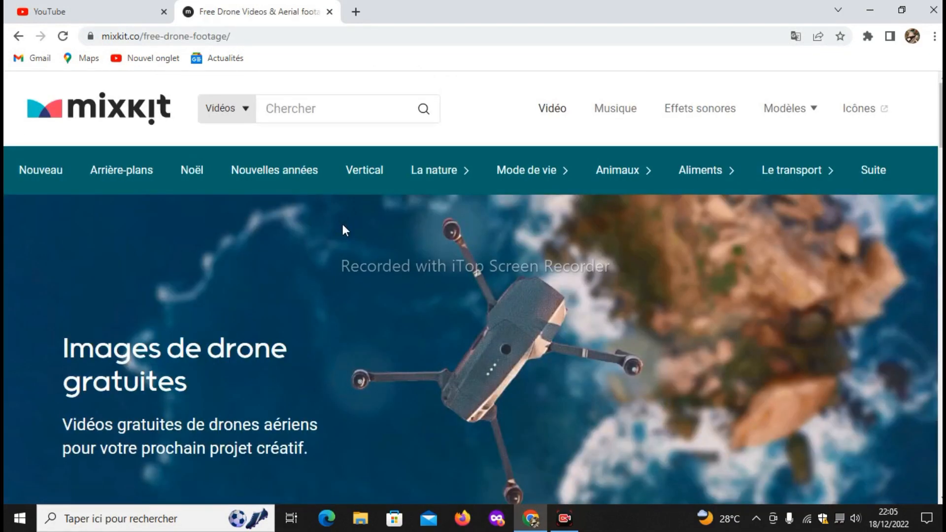
pyautogui.scroll(-3, 343, 229)
pyautogui.scroll(-10, 344, 230)
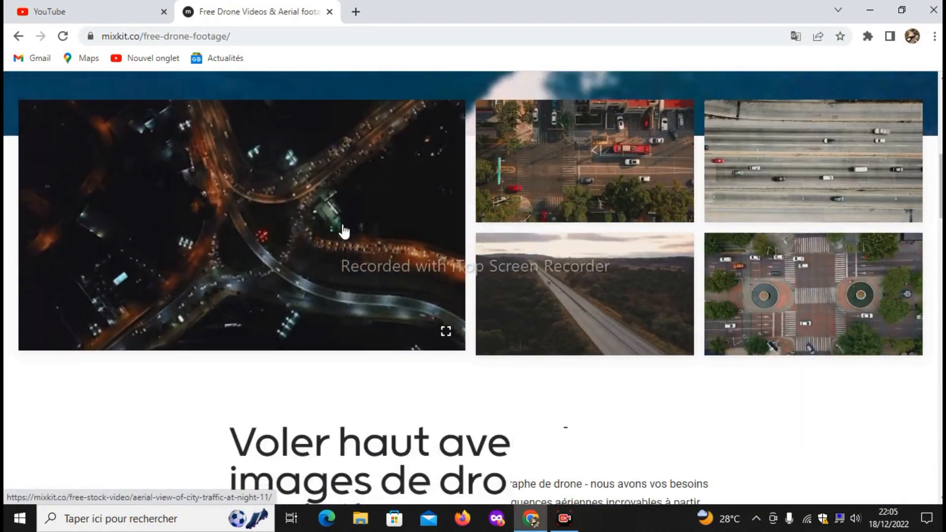
pyautogui.scroll(10, 344, 230)
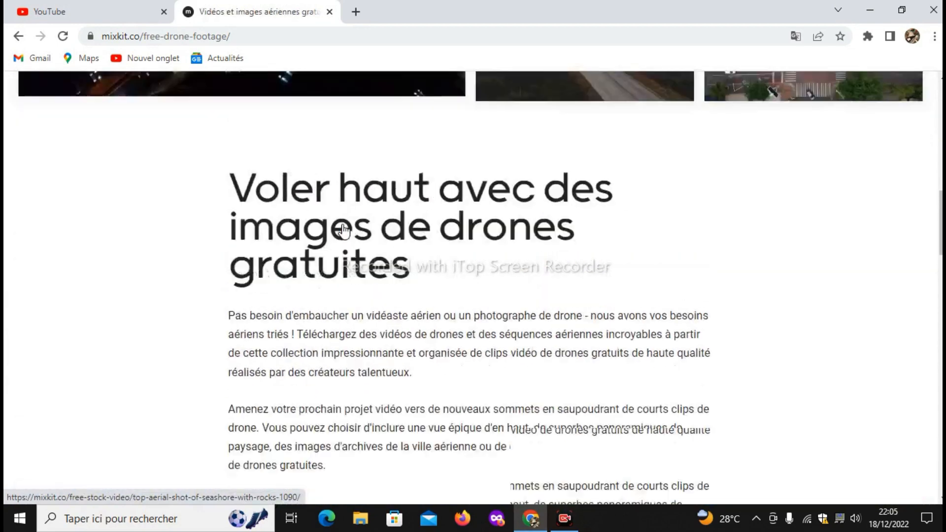
pyautogui.scroll(-5, 344, 230)
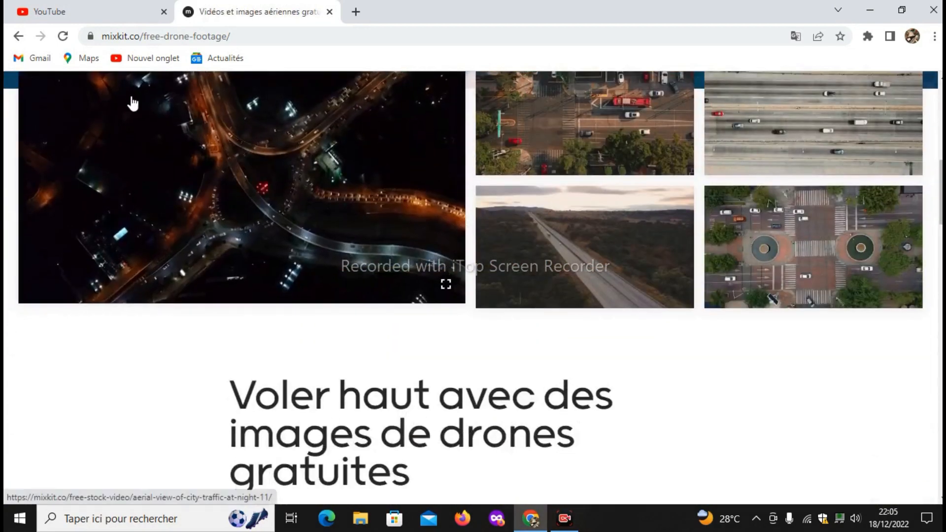
pyautogui.click(18, 36)
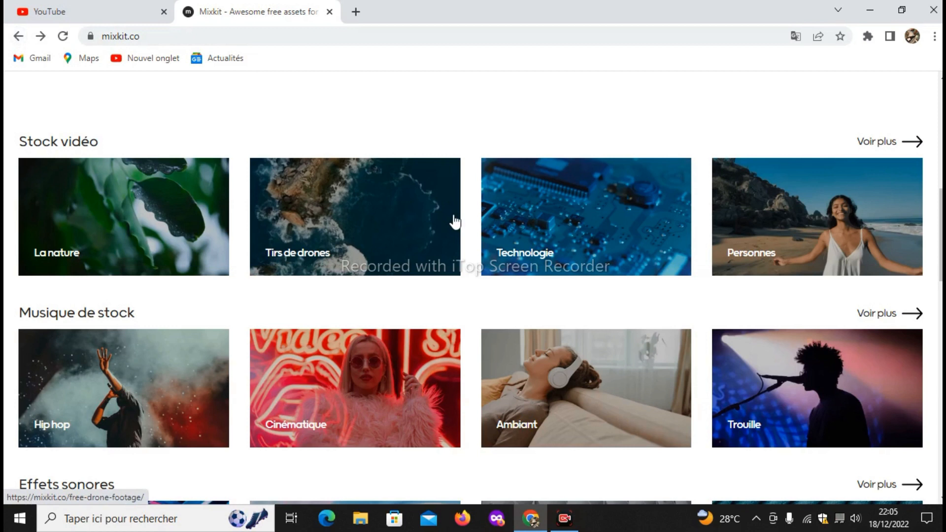
pyautogui.scroll(1, 454, 217)
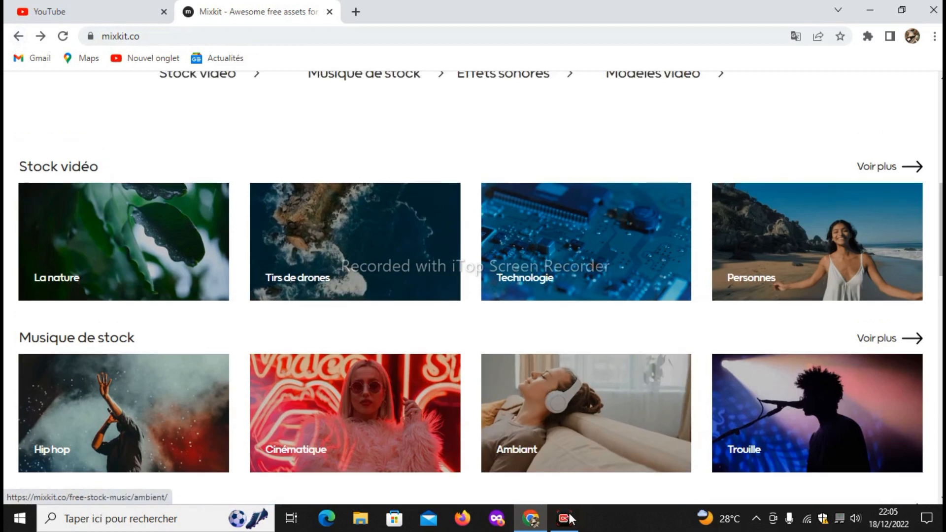
pyautogui.click(570, 528)
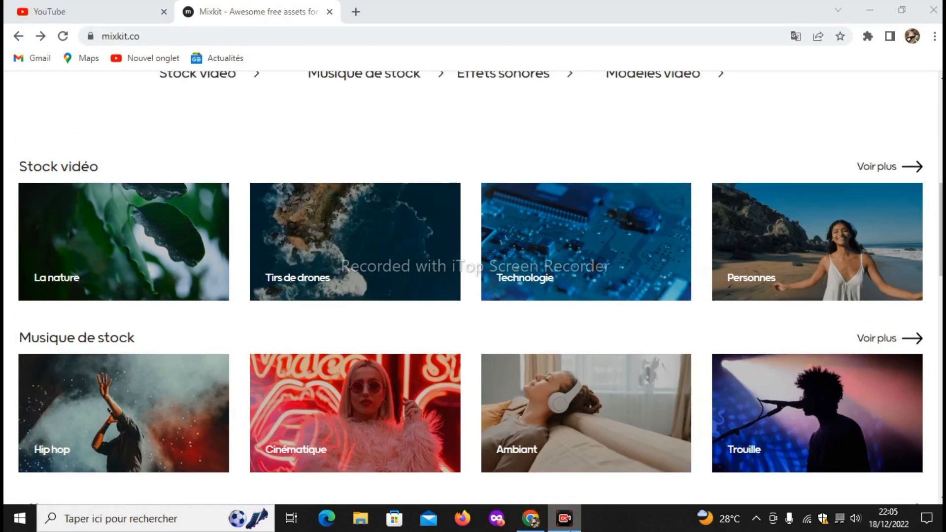
pyautogui.click(567, 524)
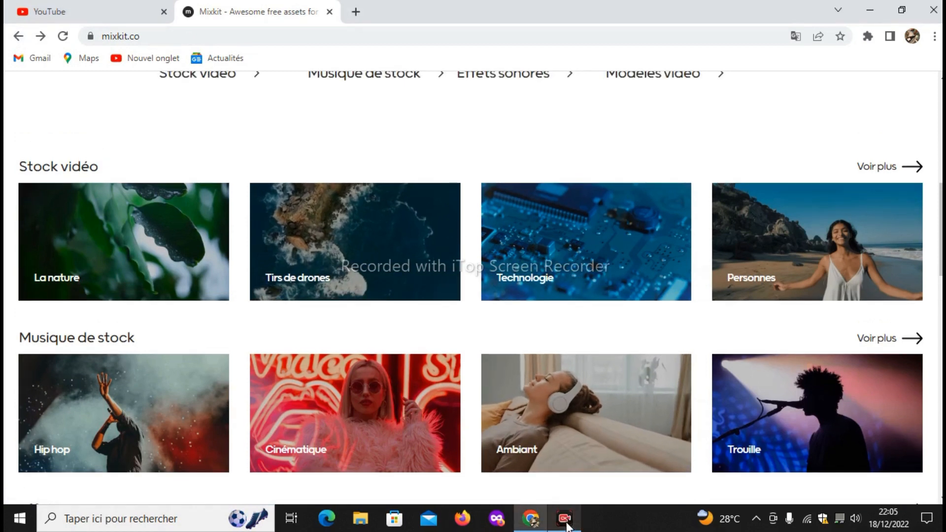
# Step: Open the upload-4ever.com website in a new browser tab
pyautogui.click(354, 11)
pyautogui.write('u')
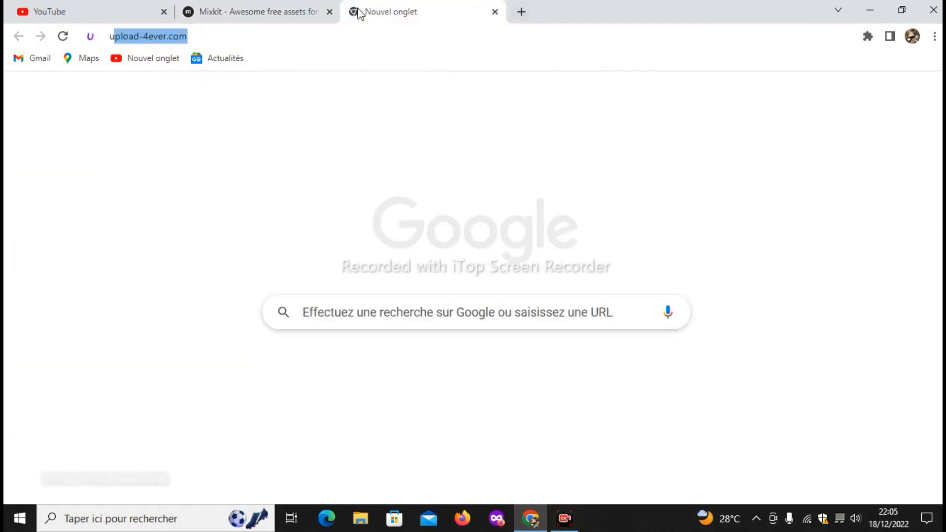
pyautogui.press('Return')
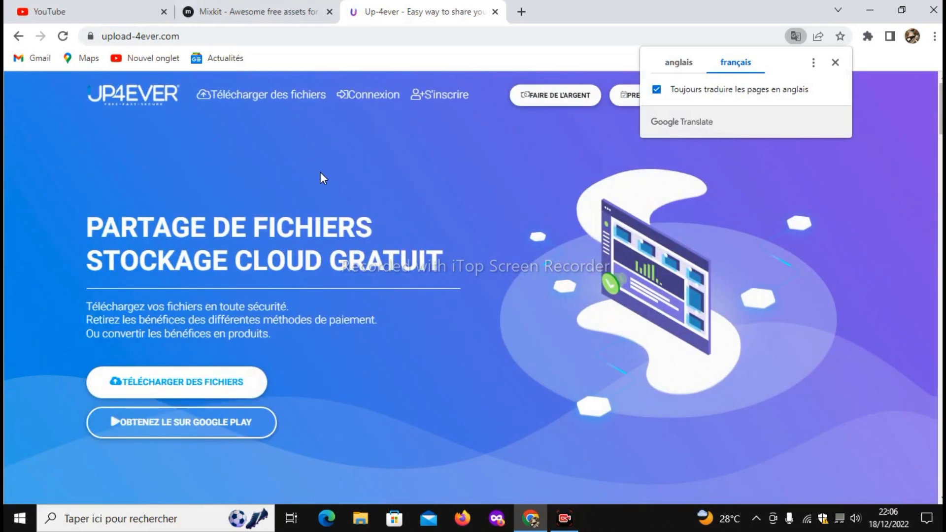
# Step: Look over the Up-4ever home page and its features section, dismissing the translation popup
pyautogui.scroll(-2, 437, 314)
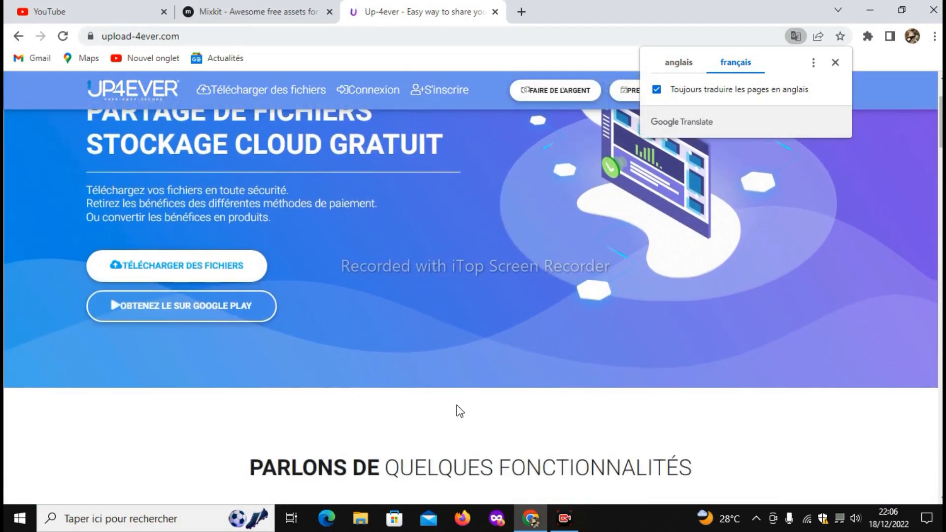
pyautogui.scroll(2, 458, 411)
pyautogui.scroll(-4, 459, 410)
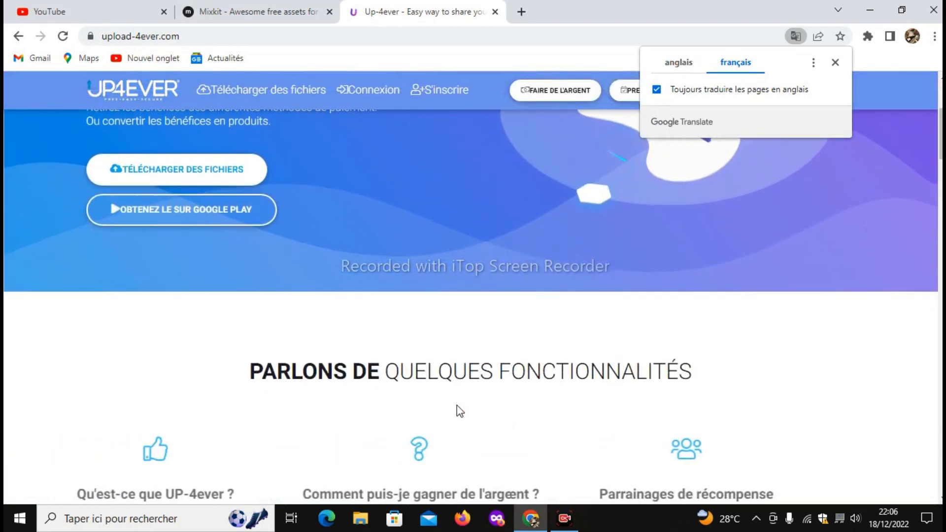
pyautogui.click(836, 63)
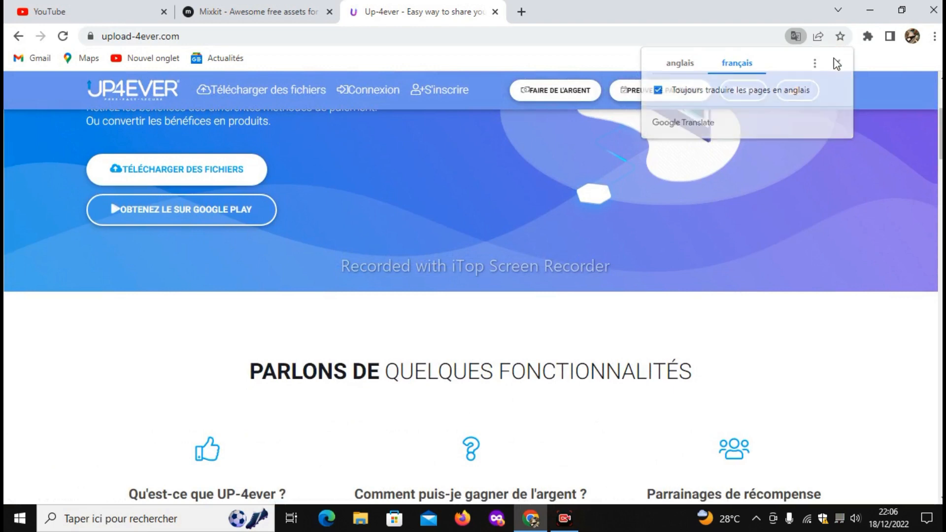
pyautogui.scroll(4, 612, 198)
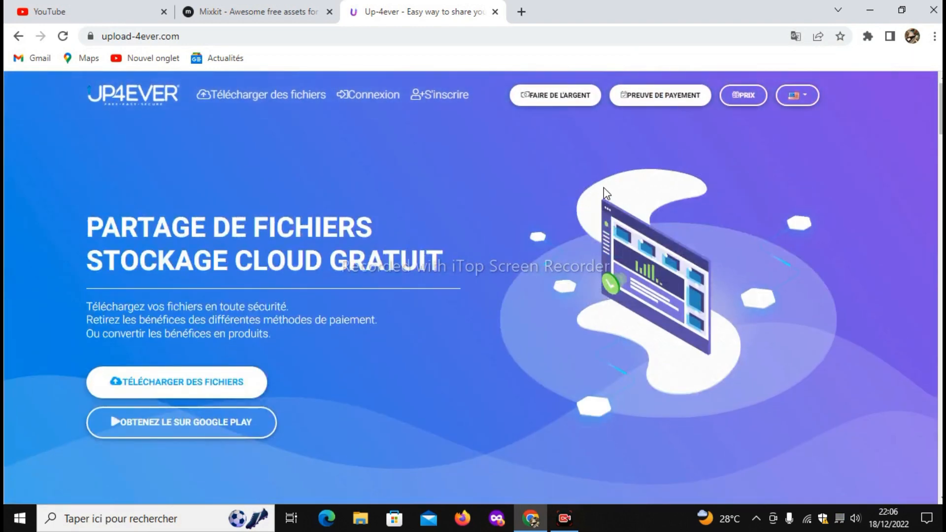
pyautogui.click(565, 525)
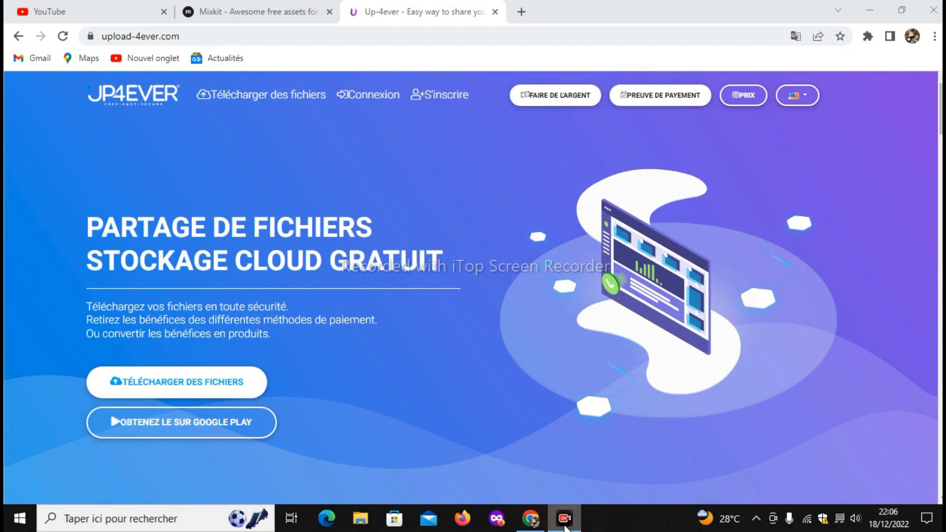
# Step: Open the Up-4ever registration page and go through its username, password and e-mail fields
pyautogui.click(431, 96)
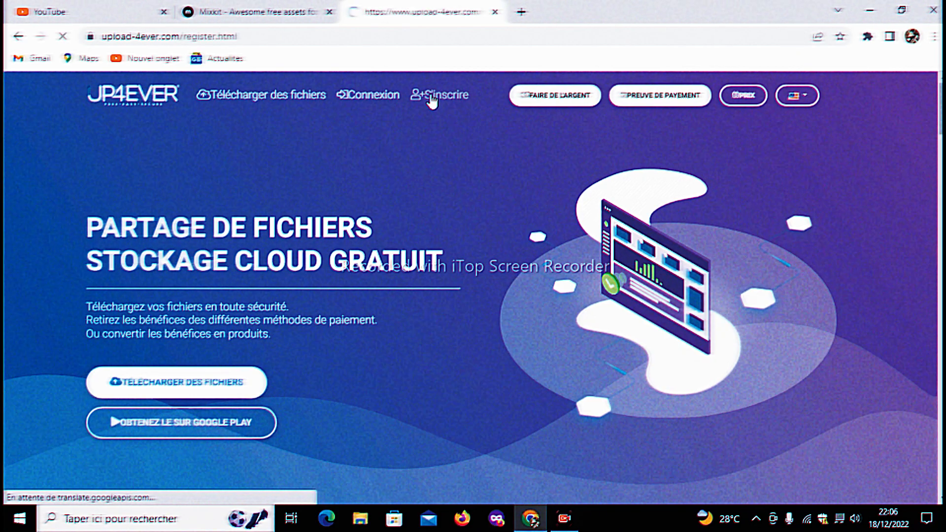
pyautogui.click(634, 218)
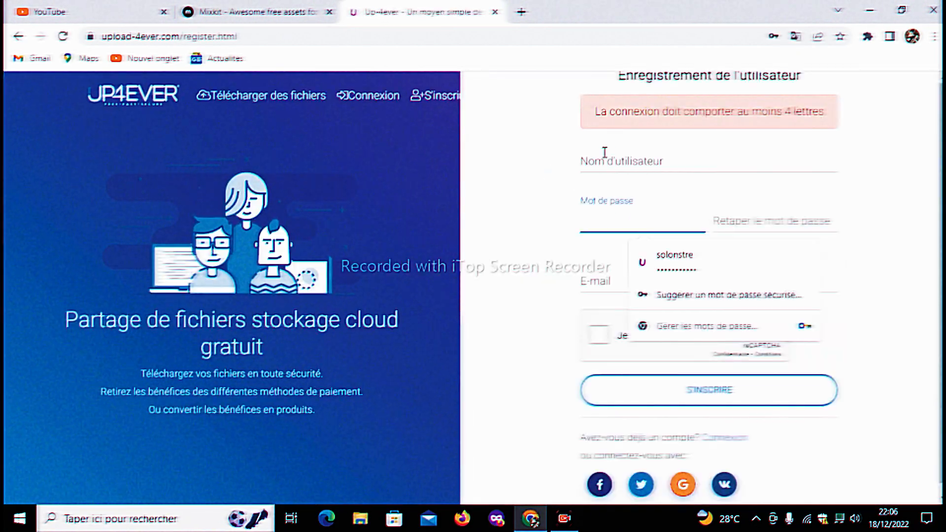
pyautogui.click(626, 156)
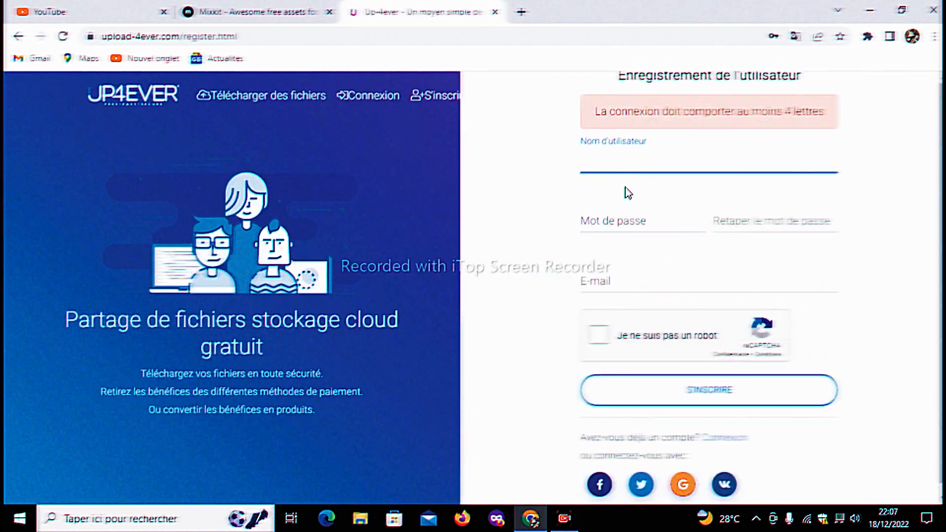
pyautogui.click(627, 223)
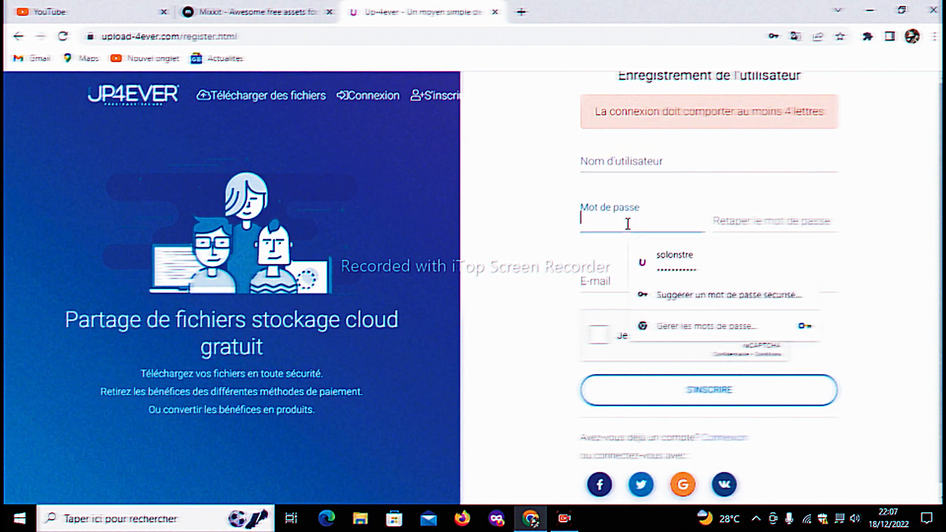
pyautogui.click(608, 273)
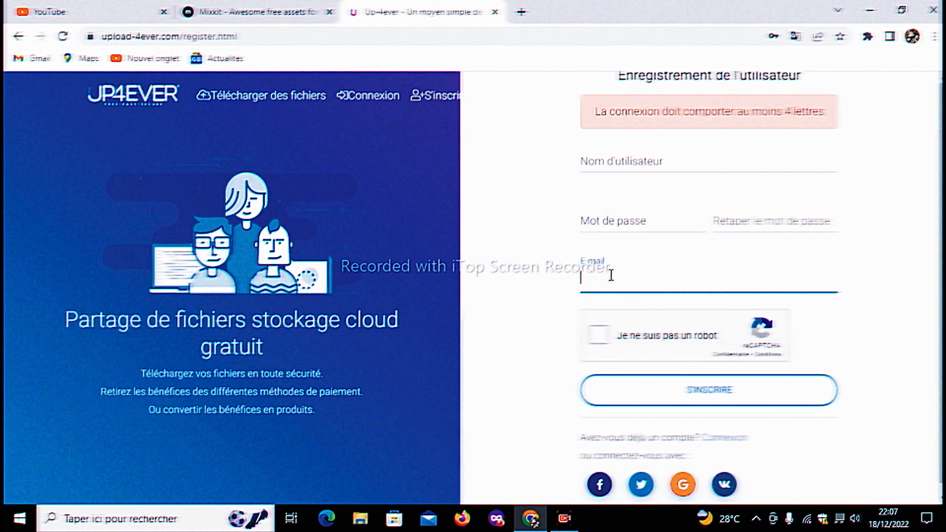
# Step: Start the reCAPTCHA check on the registration form and select every square showing the fire hydrant
pyautogui.click(600, 334)
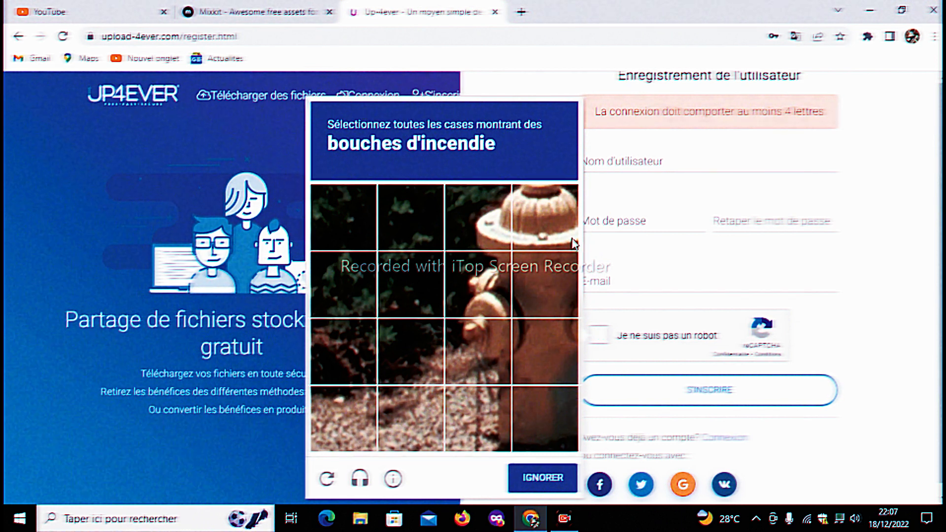
pyautogui.click(537, 217)
pyautogui.click(499, 214)
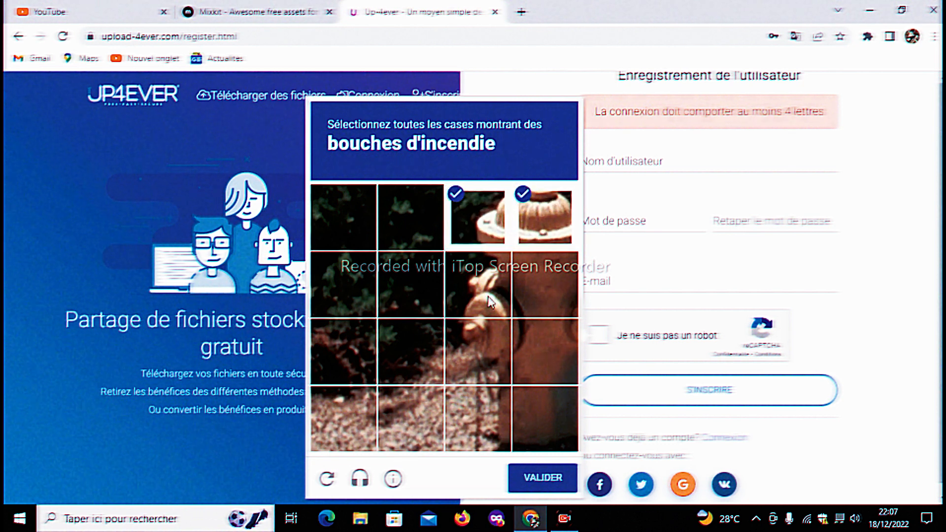
pyautogui.click(483, 285)
pyautogui.click(555, 279)
pyautogui.click(531, 366)
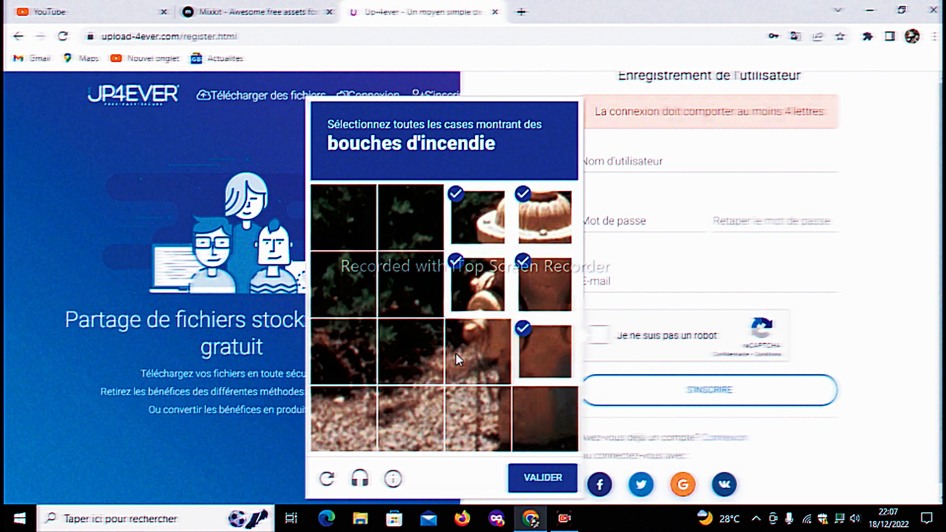
pyautogui.click(459, 354)
pyautogui.click(473, 426)
pyautogui.click(555, 404)
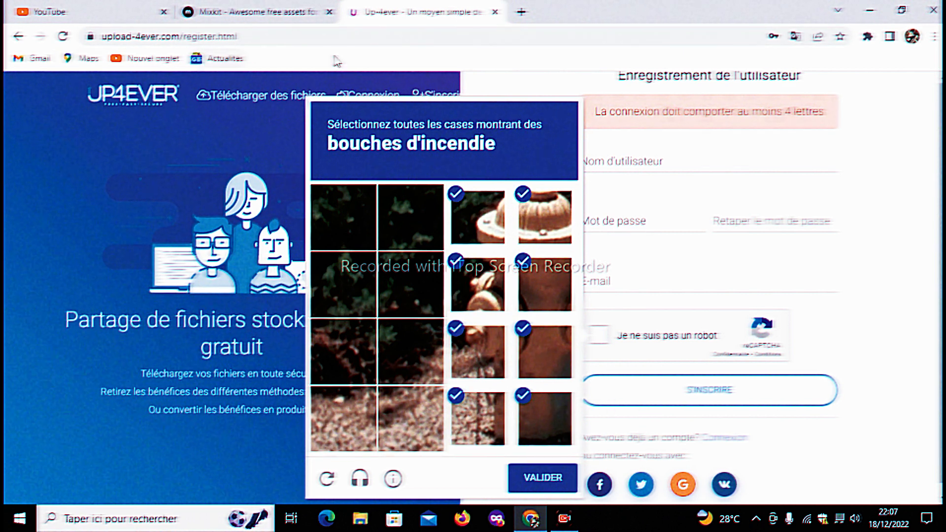
# Step: Close the image challenge and go from the registration form to the login page
pyautogui.click(355, 98)
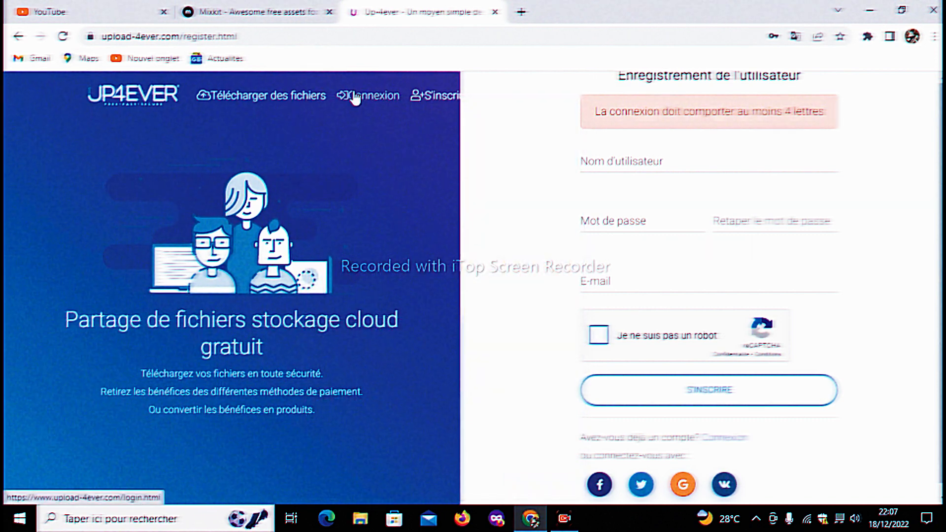
pyautogui.click(355, 98)
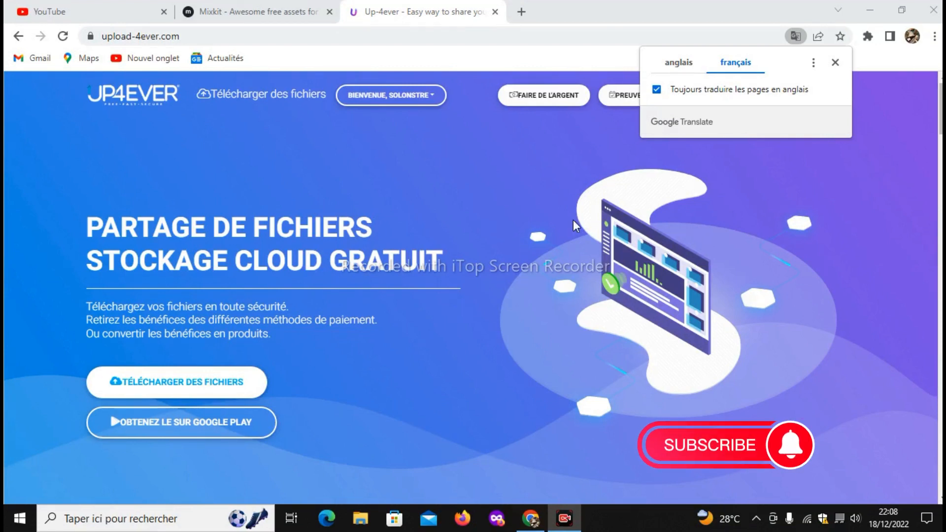
# Step: Dismiss the translation popup and open the file upload page from the Up-4ever home page
pyautogui.click(835, 63)
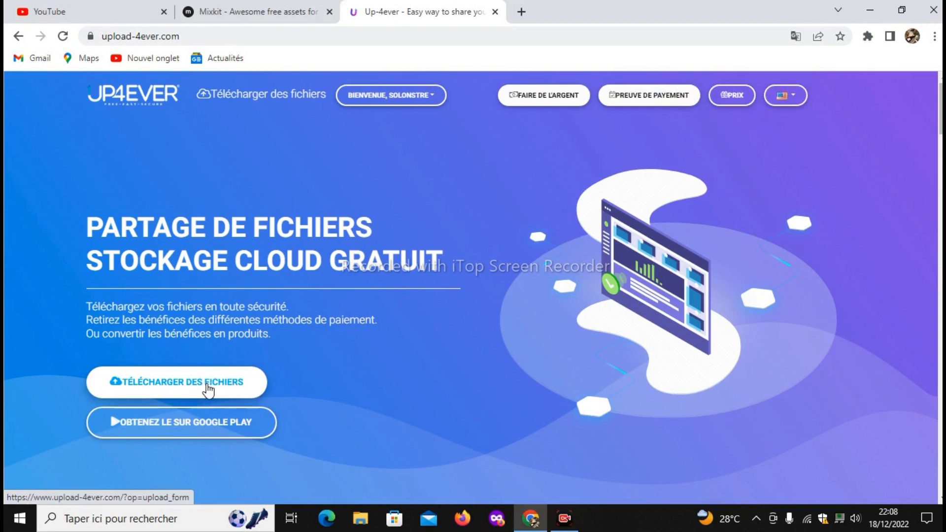
pyautogui.click(188, 387)
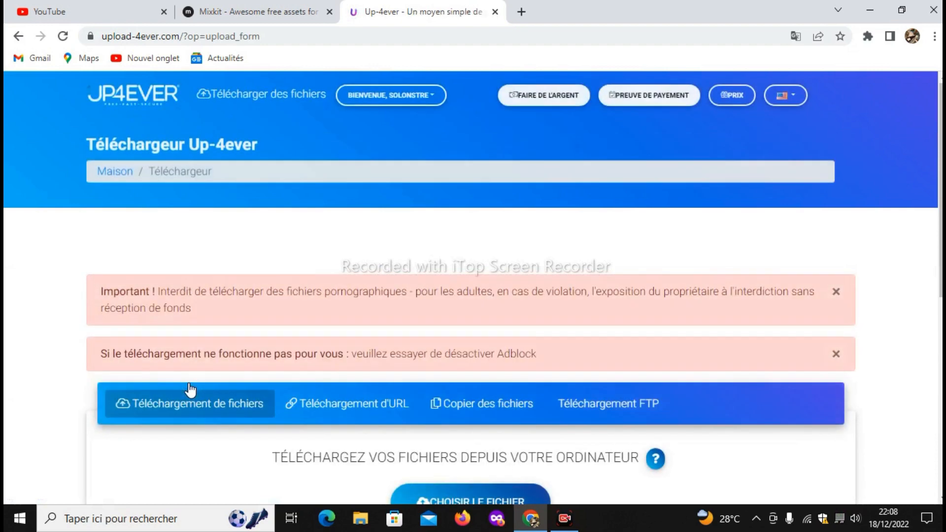
# Step: Read the upload page's notices on forbidden content and Adblock, and look over the file upload area
pyautogui.scroll(-4, 190, 390)
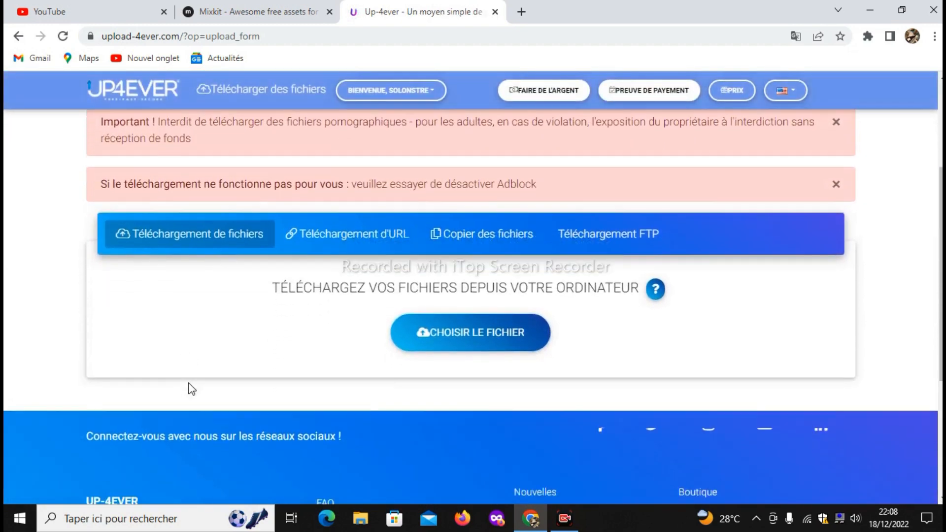
pyautogui.scroll(4, 189, 384)
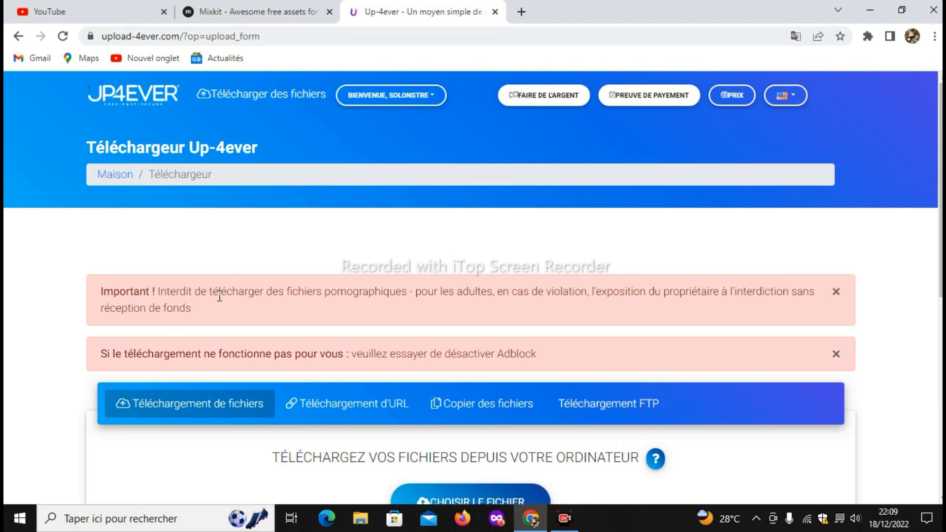
pyautogui.moveTo(233, 291); pyautogui.dragTo(380, 304)
pyautogui.moveTo(152, 292); pyautogui.dragTo(140, 292)
pyautogui.click(101, 293)
pyautogui.moveTo(101, 291); pyautogui.dragTo(556, 342)
pyautogui.click(546, 314)
pyautogui.scroll(-3, 579, 403)
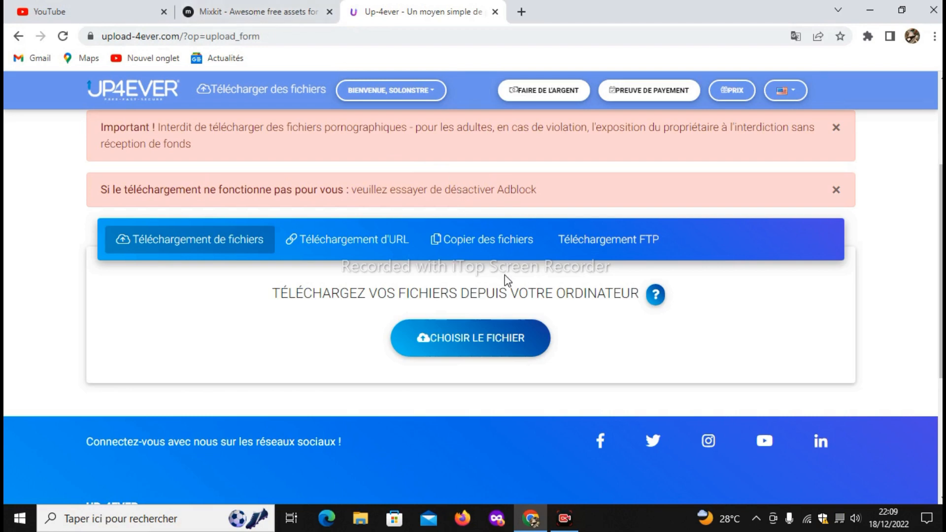
# Step: Return to the Mixkit home page and search its videos for "hip pop"
pyautogui.click(252, 11)
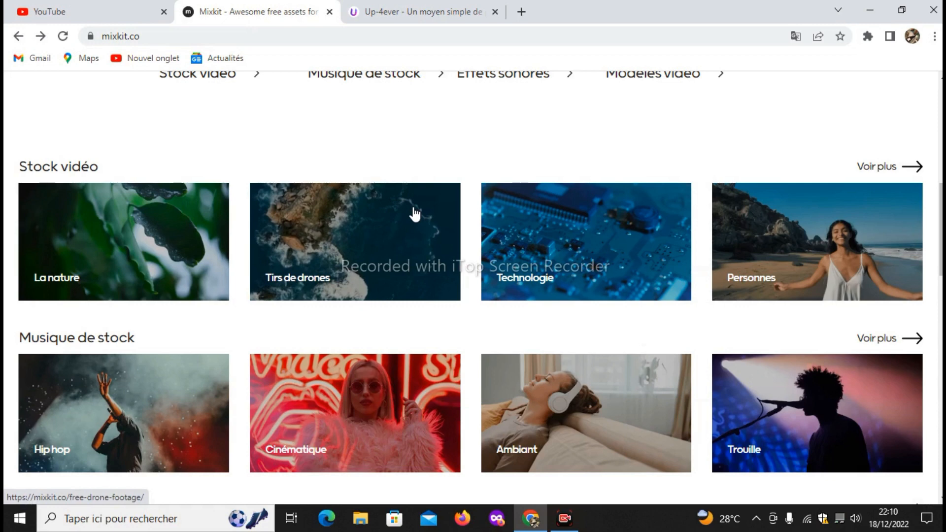
pyautogui.scroll(4, 414, 210)
pyautogui.scroll(5, 414, 207)
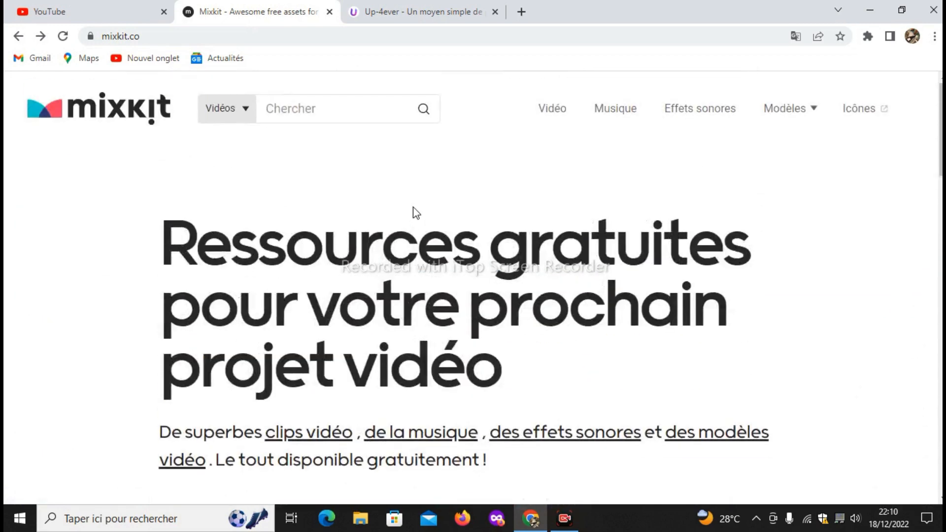
pyautogui.click(351, 110)
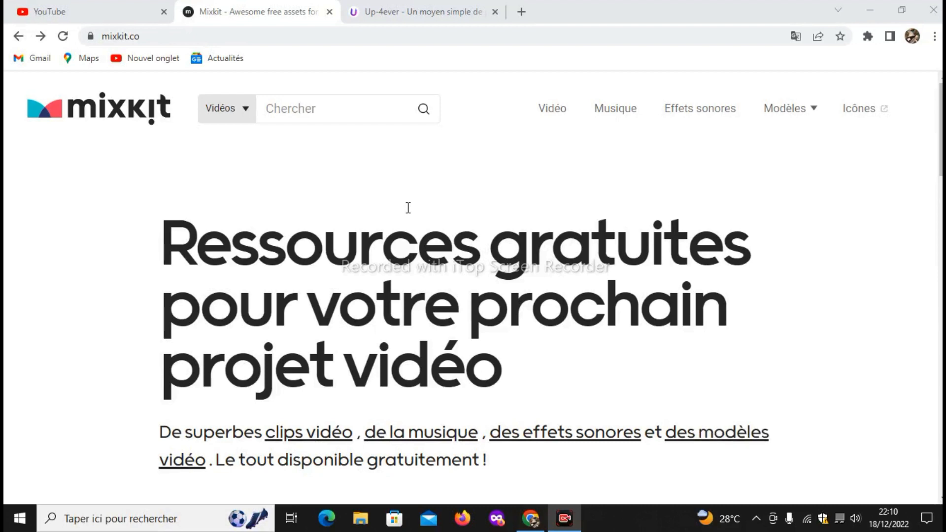
pyautogui.click(571, 522)
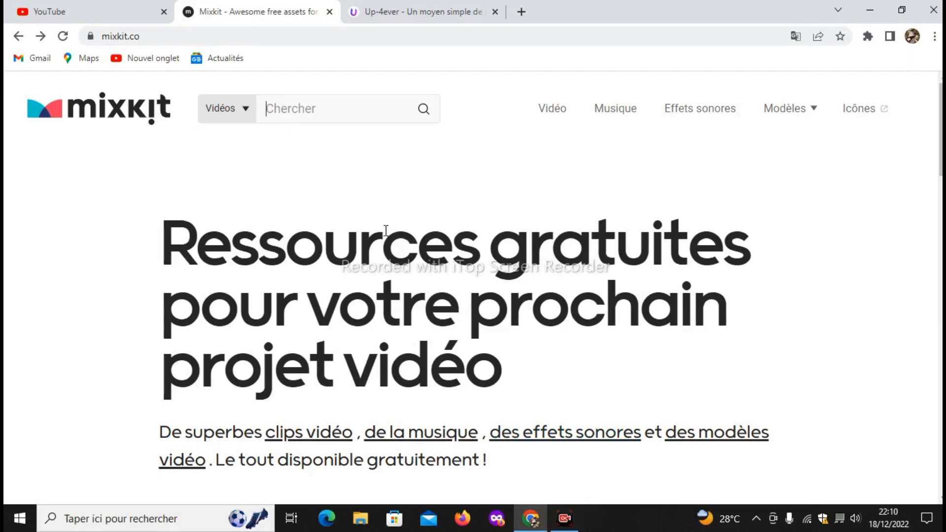
pyautogui.write('hip pop')
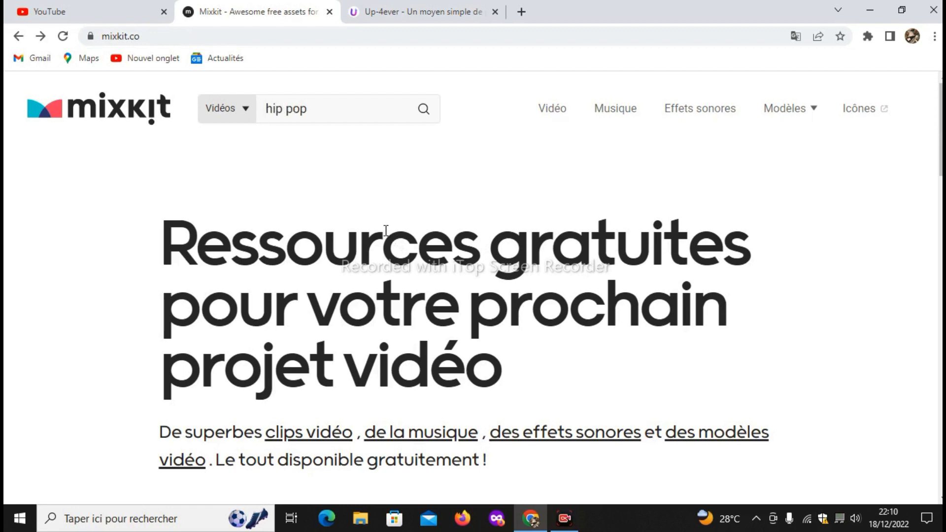
pyautogui.press('Return')
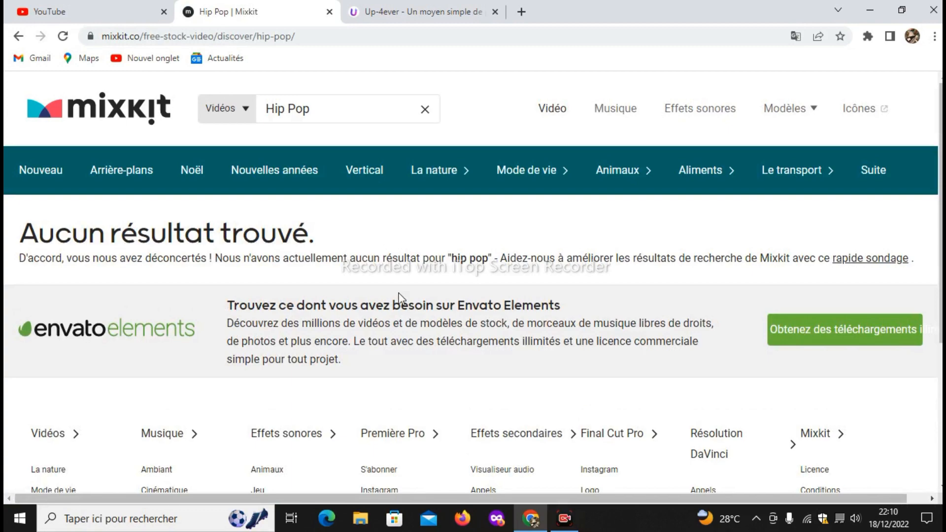
# Step: Look through the tracks on Mixkit's free stock music page
pyautogui.scroll(-2, 396, 234)
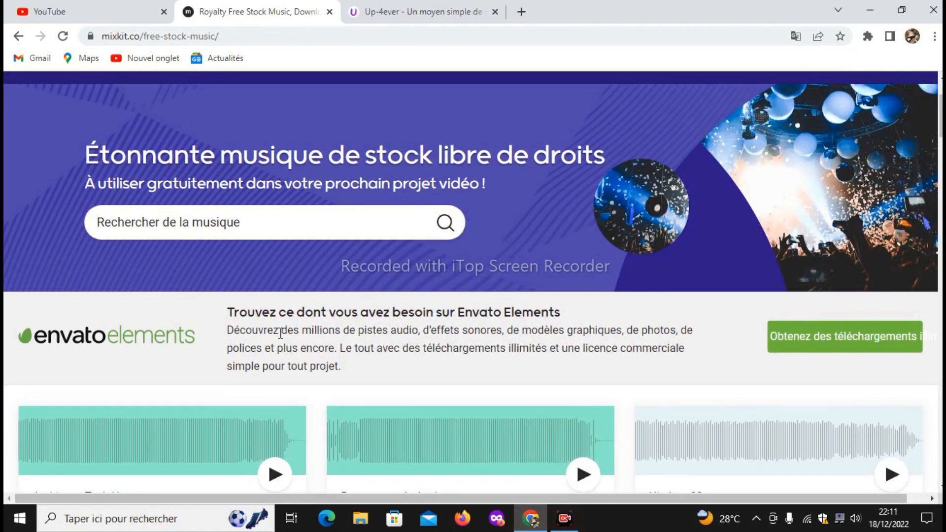
pyautogui.scroll(2, 281, 335)
pyautogui.scroll(-10, 281, 335)
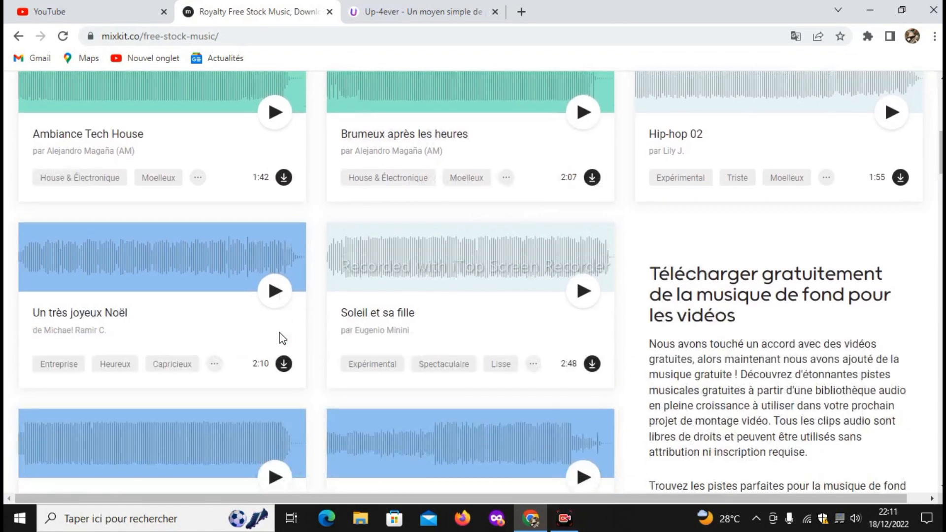
pyautogui.scroll(10, 280, 333)
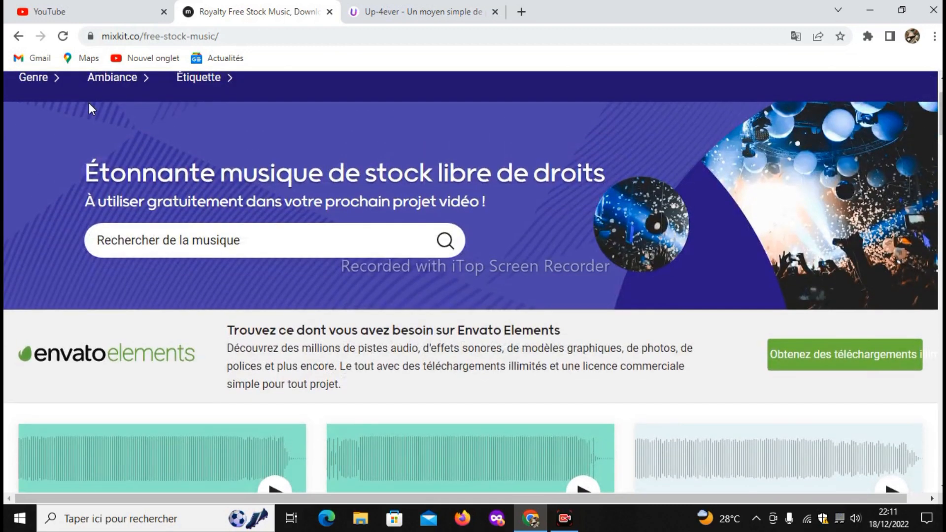
# Step: Go back to the search results page and open the Hip hop music category from its footer
pyautogui.click(19, 37)
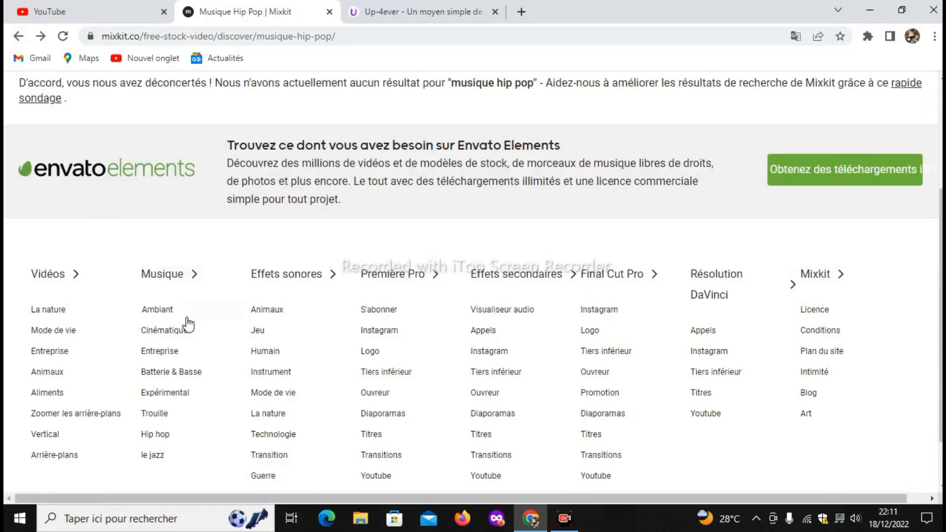
pyautogui.scroll(-1, 242, 373)
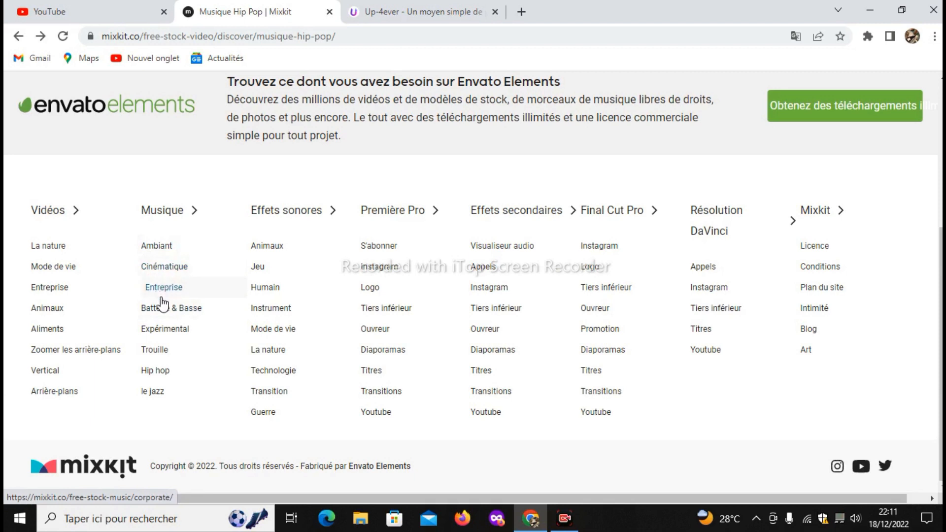
pyautogui.click(156, 374)
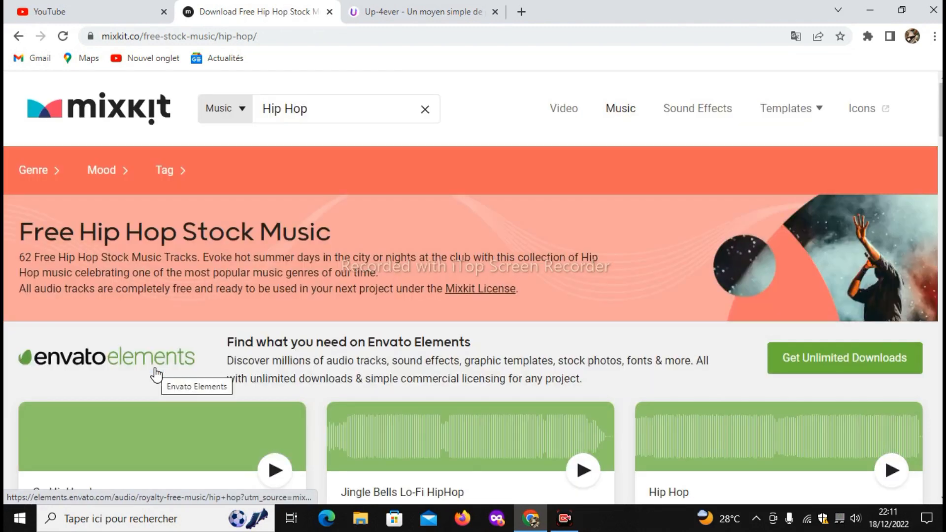
# Step: Preview the tracks On HipHop Is and C.B.P.D, skipping ahead in the second one before pausing it
pyautogui.scroll(-4, 156, 374)
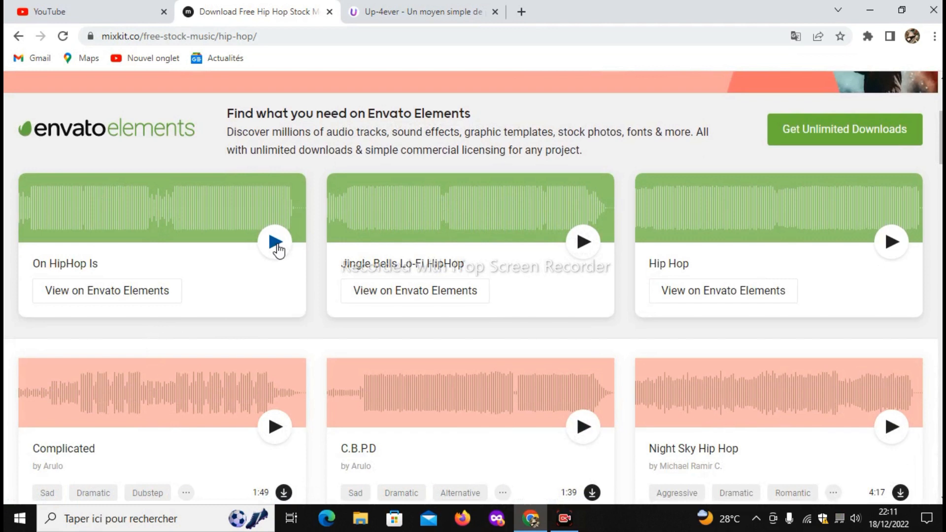
pyautogui.click(276, 244)
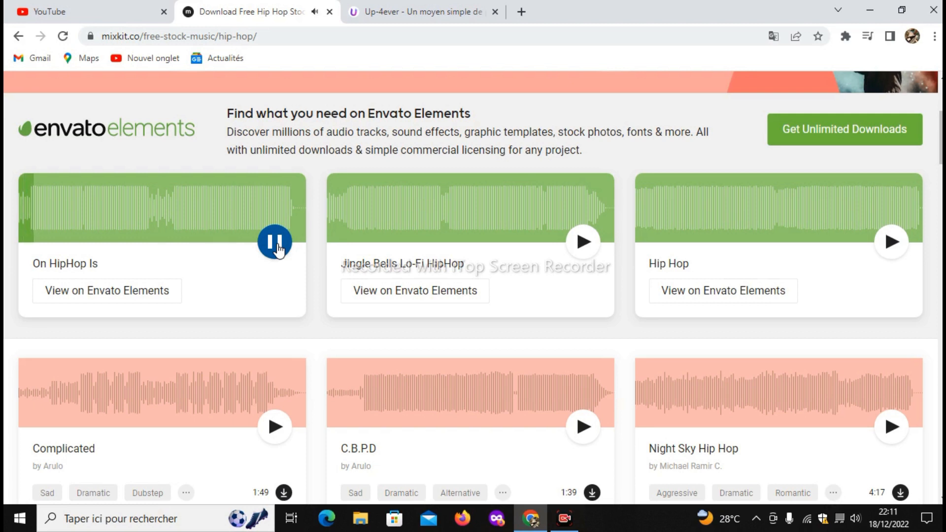
pyautogui.click(277, 250)
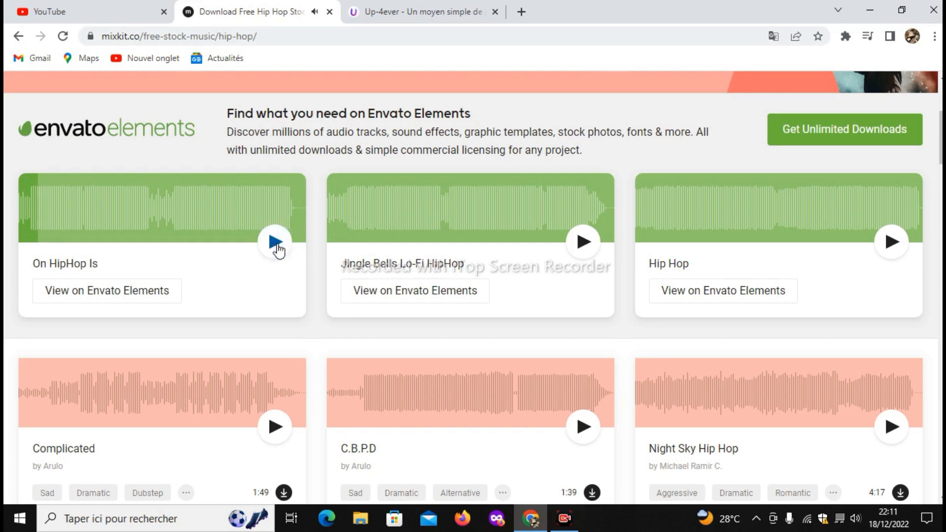
pyautogui.click(583, 438)
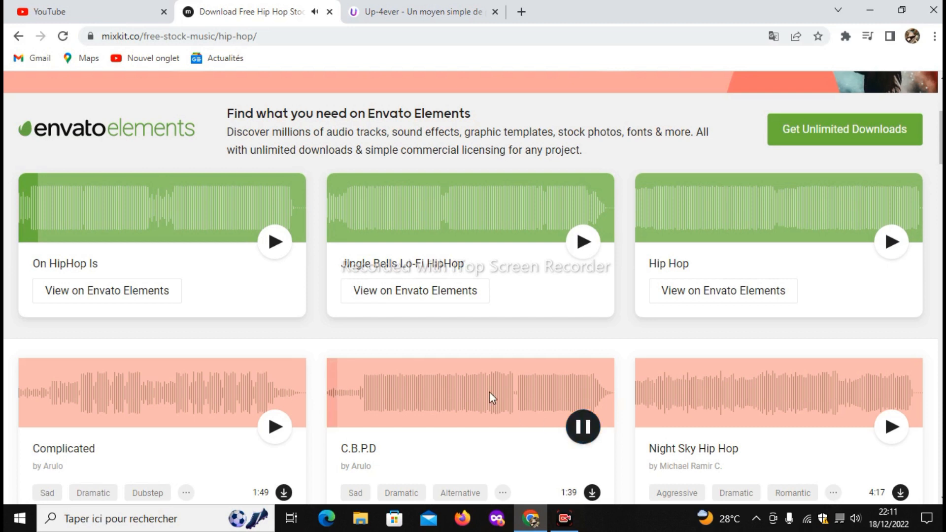
pyautogui.click(424, 386)
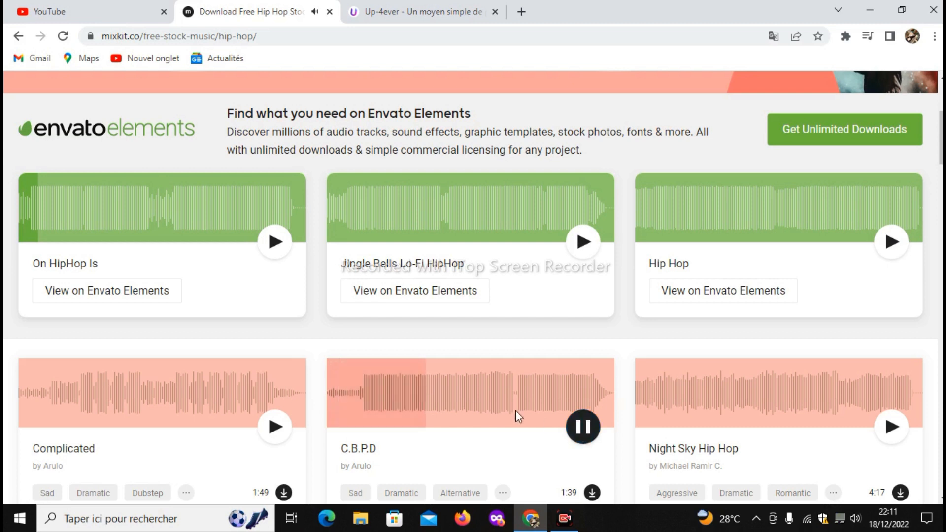
pyautogui.click(591, 432)
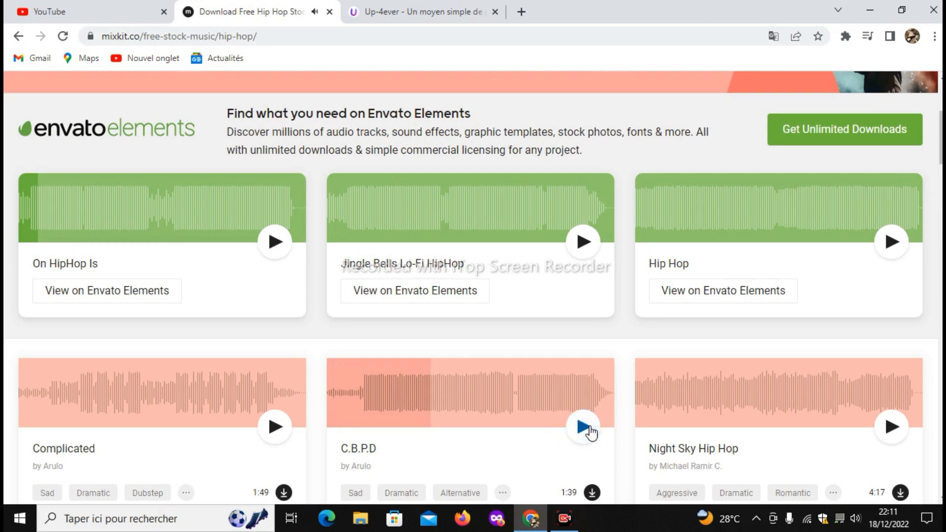
# Step: Download the C.B.P.D track and dismiss the Envato Elements offer
pyautogui.scroll(-3, 591, 432)
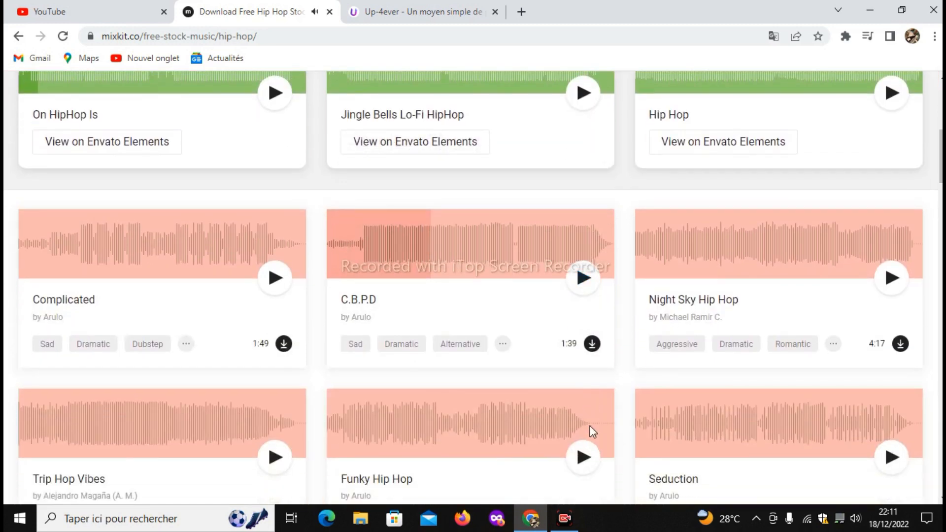
pyautogui.click(592, 344)
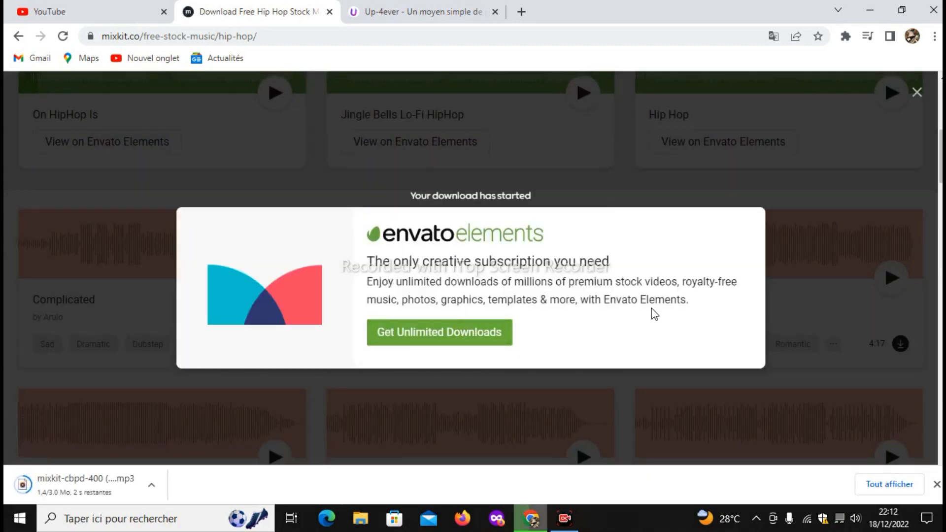
pyautogui.click(651, 428)
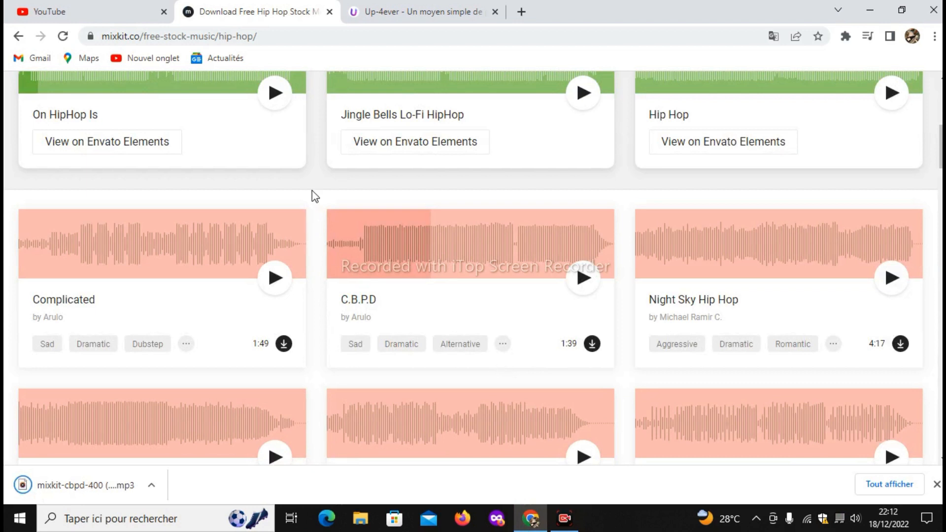
# Step: Switch to the Up-4ever upload page and choose mixkit-cbpd-400 (1).mp3 from the Téléchargements folder for upload
pyautogui.click(431, 13)
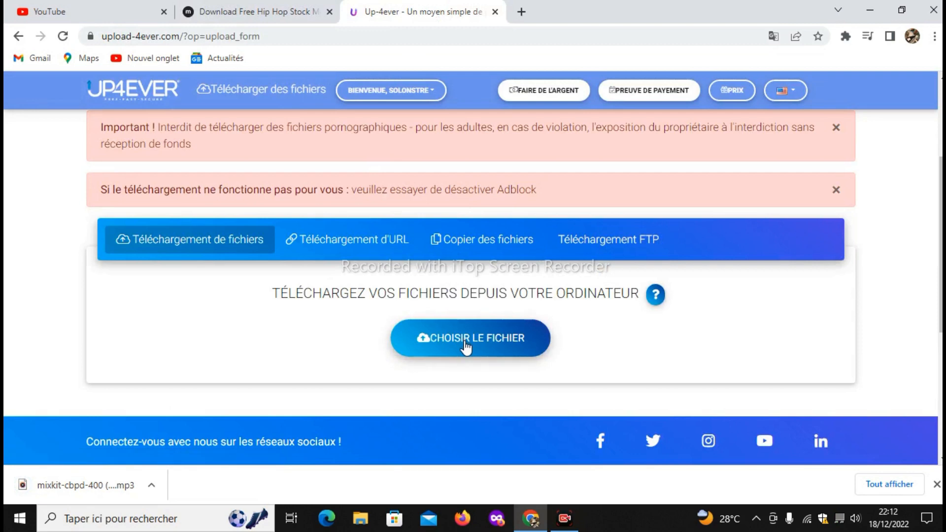
pyautogui.click(465, 341)
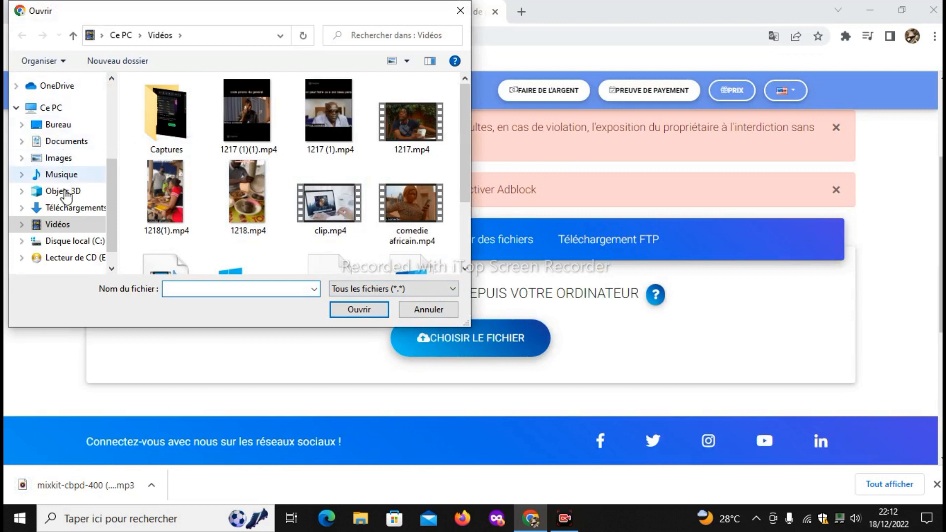
pyautogui.click(69, 208)
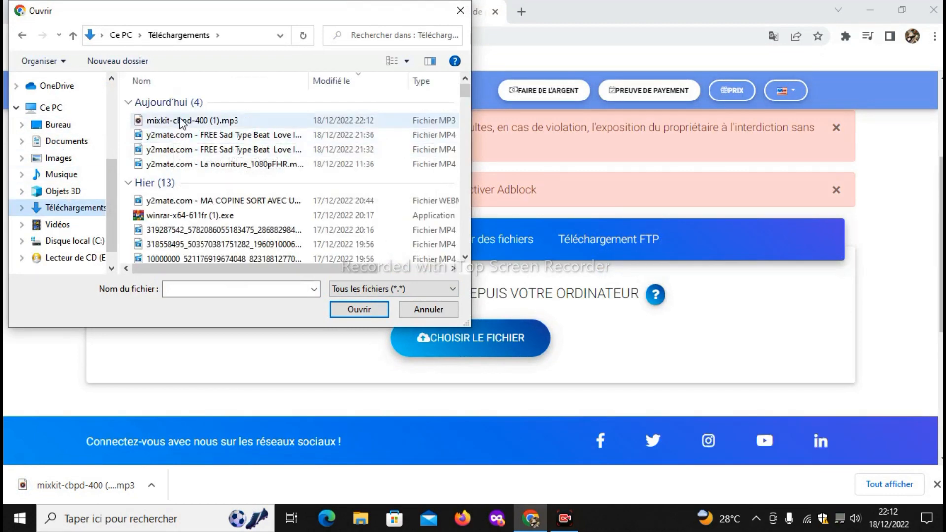
pyautogui.click(181, 120)
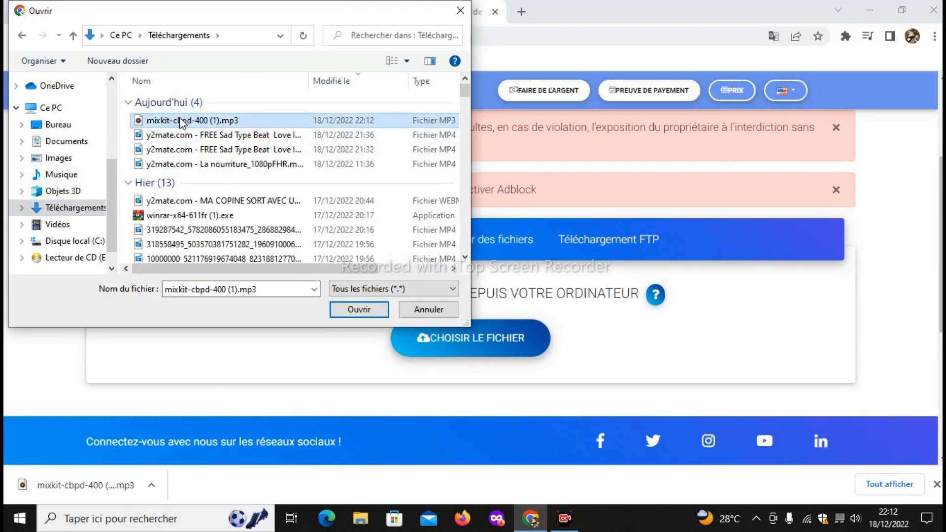
pyautogui.click(354, 310)
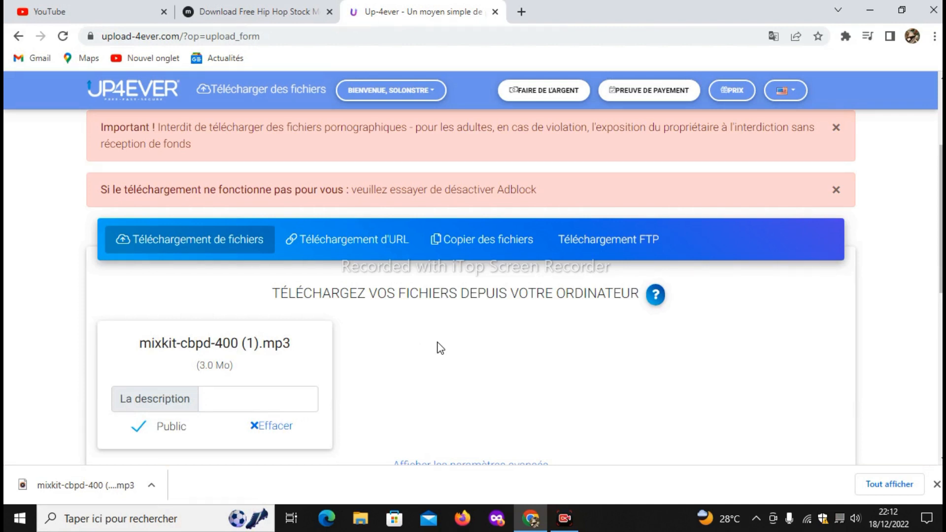
# Step: Go from the upload's empty description field to Mixkit and copy the C.B.P.D track's title and artist line
pyautogui.scroll(-2, 440, 348)
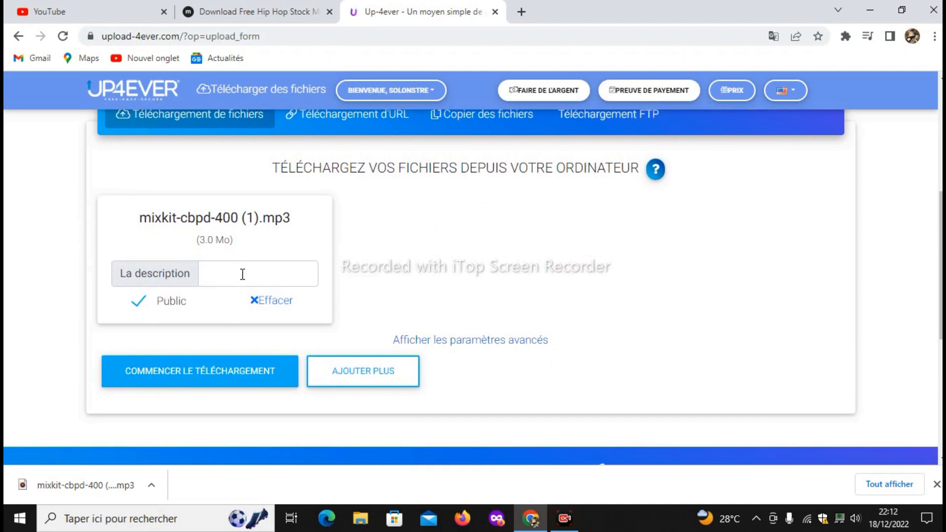
pyautogui.click(242, 276)
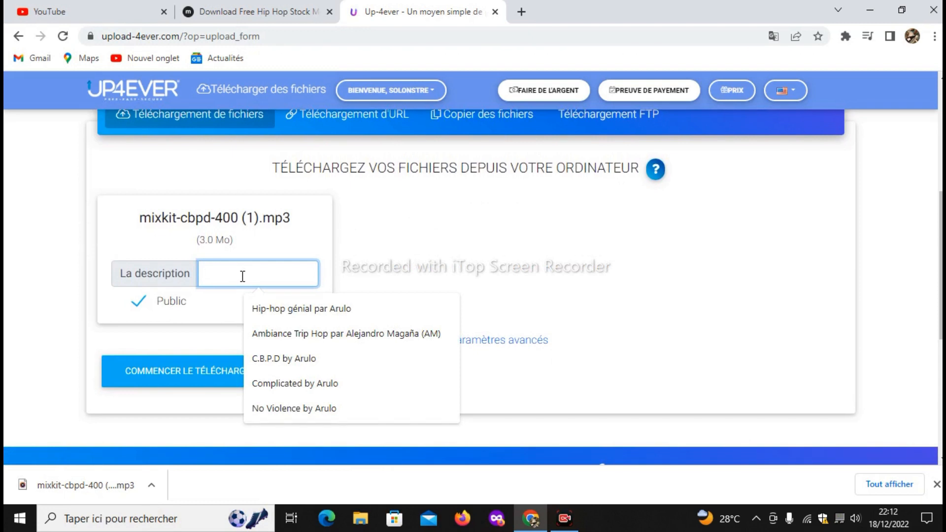
pyautogui.click(249, 12)
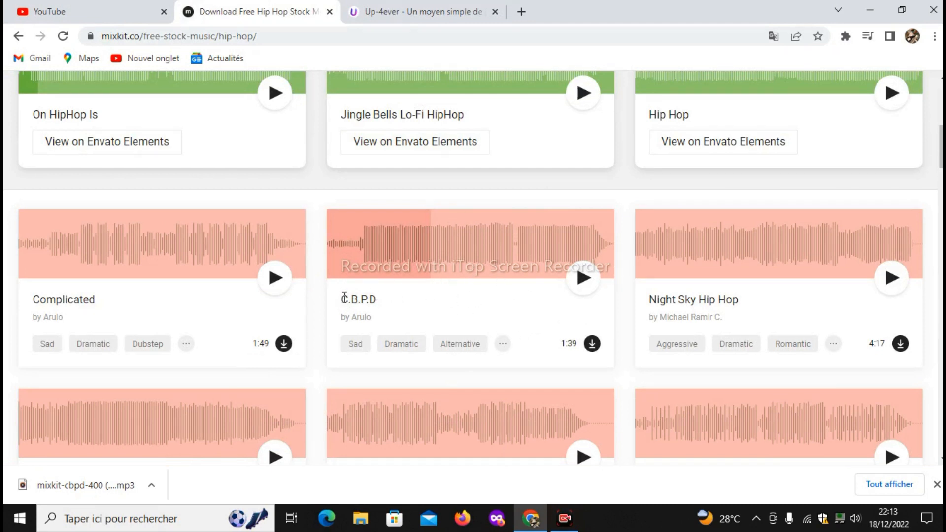
pyautogui.moveTo(342, 297); pyautogui.dragTo(380, 320)
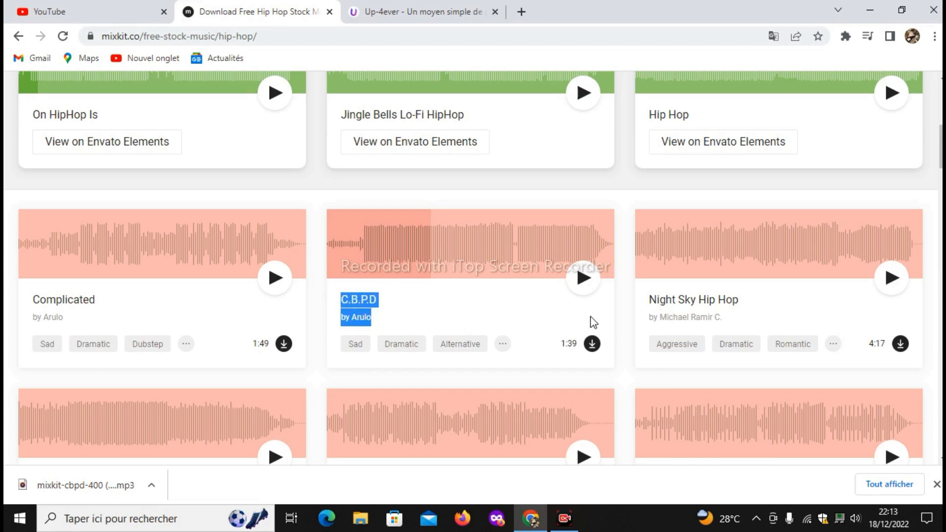
pyautogui.rightClick(358, 305)
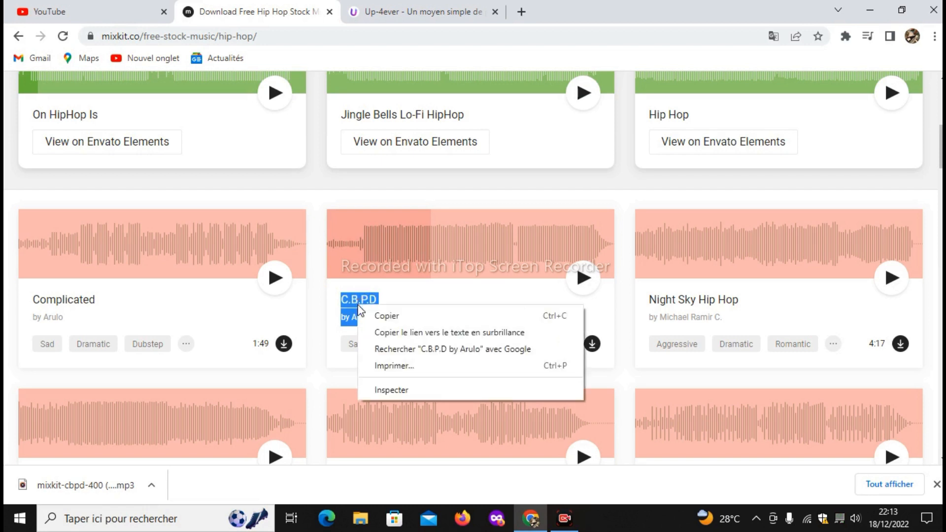
pyautogui.click(384, 317)
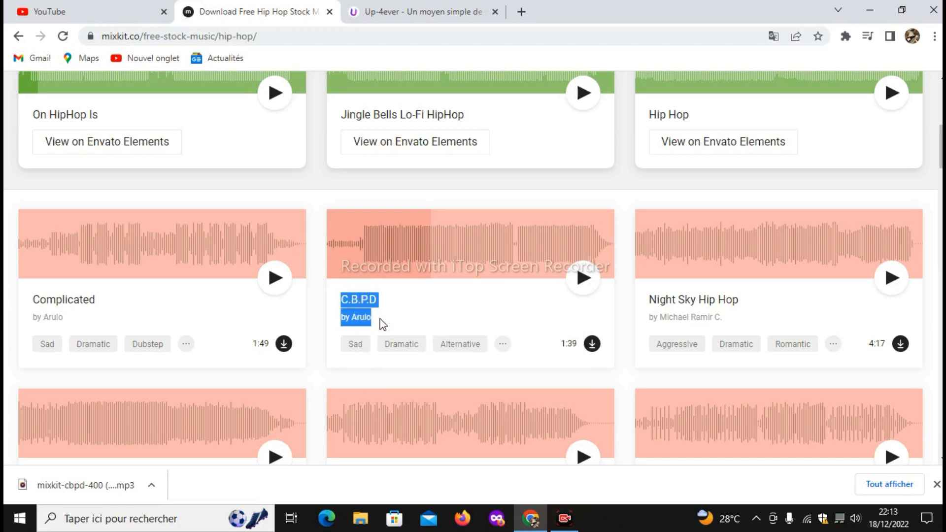
# Step: Switch to the Up-4ever upload page, paste the copied C.B.P.D title and artist line as the file's description, and start the upload
pyautogui.click(359, 11)
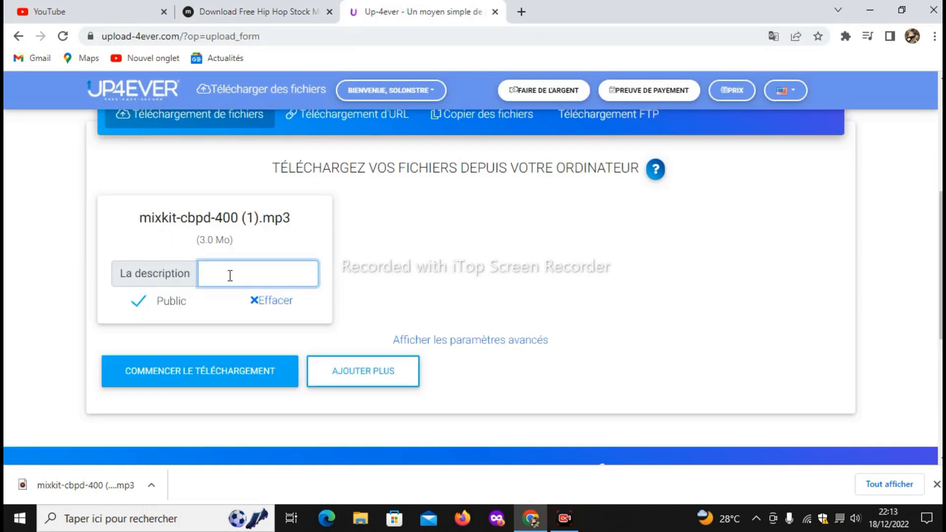
pyautogui.rightClick(230, 275)
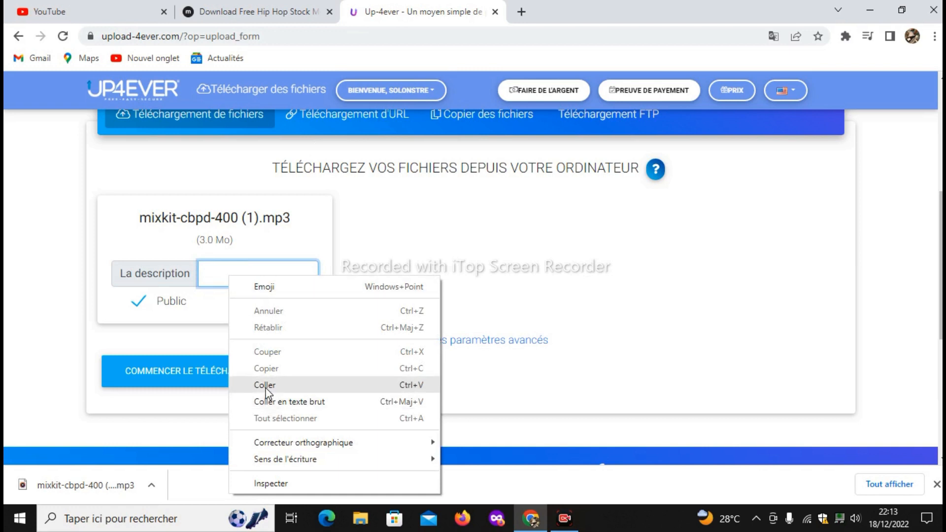
pyautogui.click(266, 385)
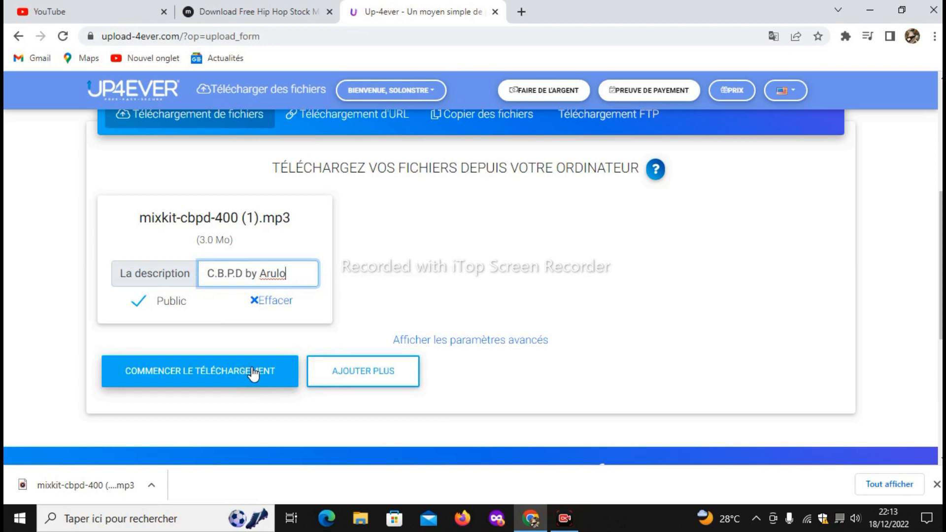
pyautogui.click(253, 372)
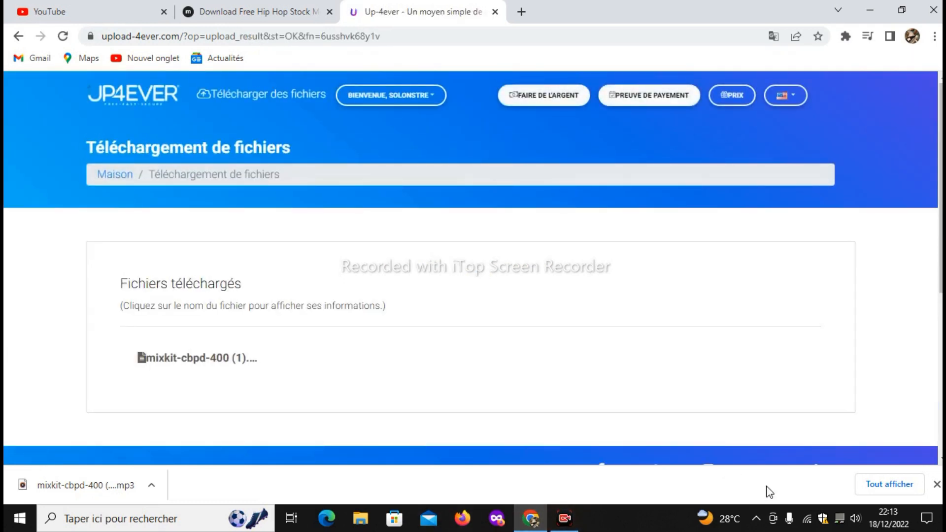
pyautogui.click(767, 487)
pyautogui.click(767, 486)
pyautogui.scroll(-6, 602, 352)
pyautogui.scroll(6, 602, 353)
# Step: Open the account's Mes dossiers page and look through the list of uploaded tracks
pyautogui.click(432, 96)
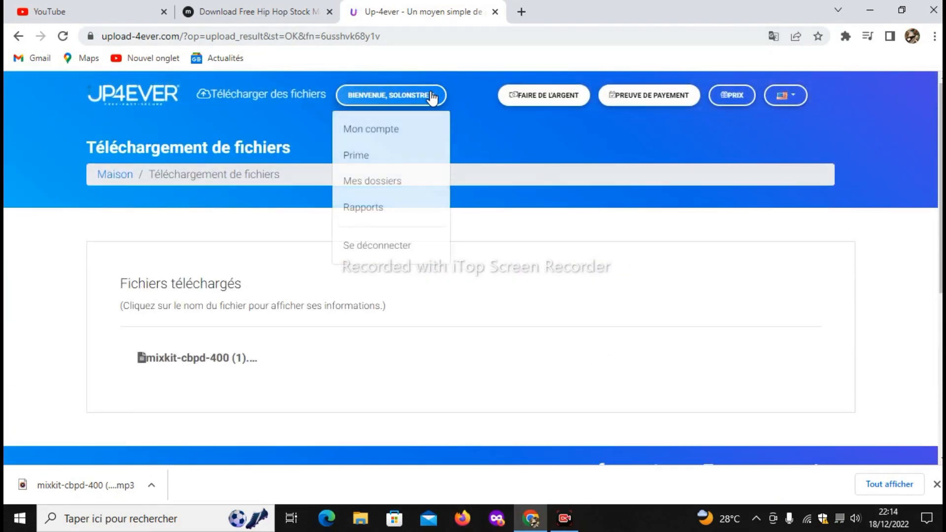
pyautogui.click(401, 182)
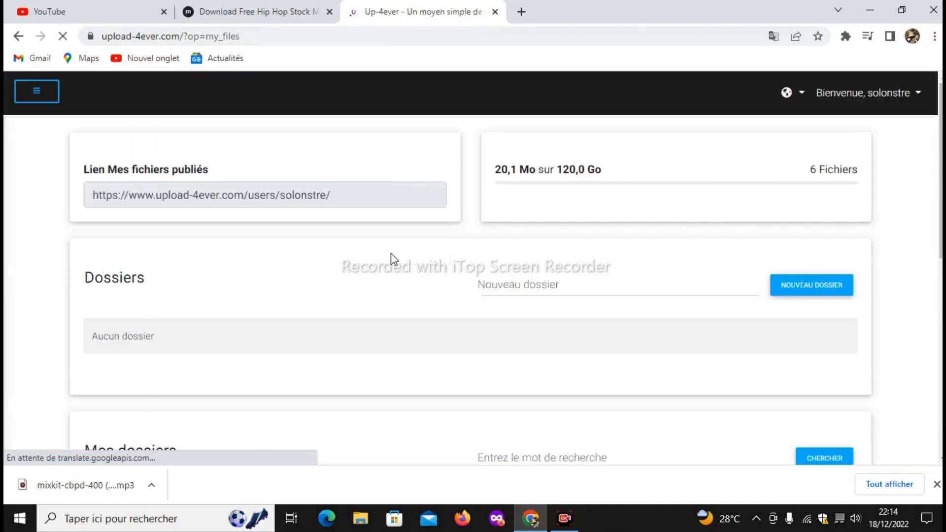
pyautogui.scroll(-3, 392, 260)
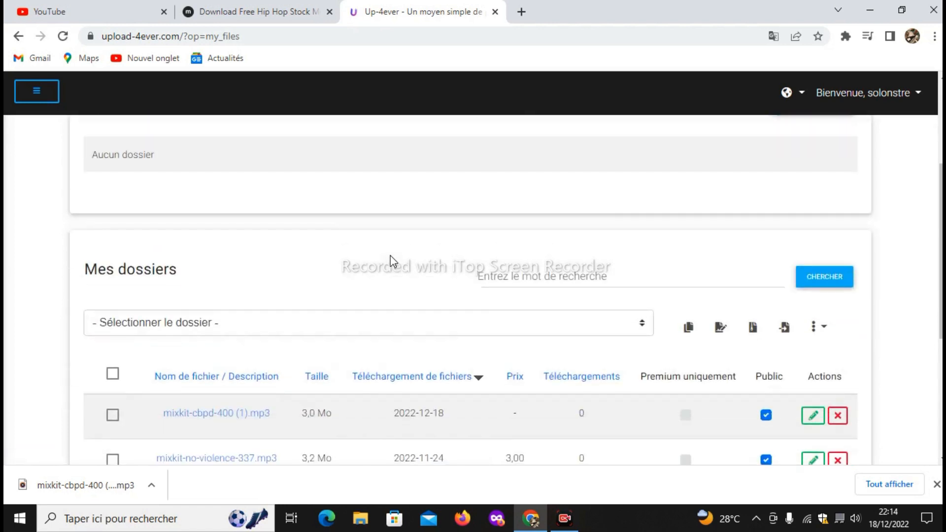
pyautogui.scroll(-3, 393, 260)
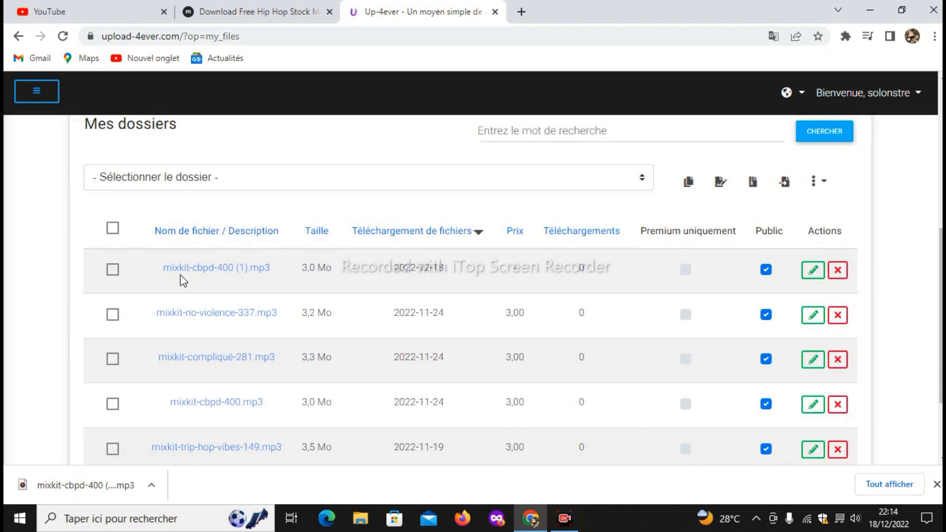
pyautogui.scroll(-2, 344, 350)
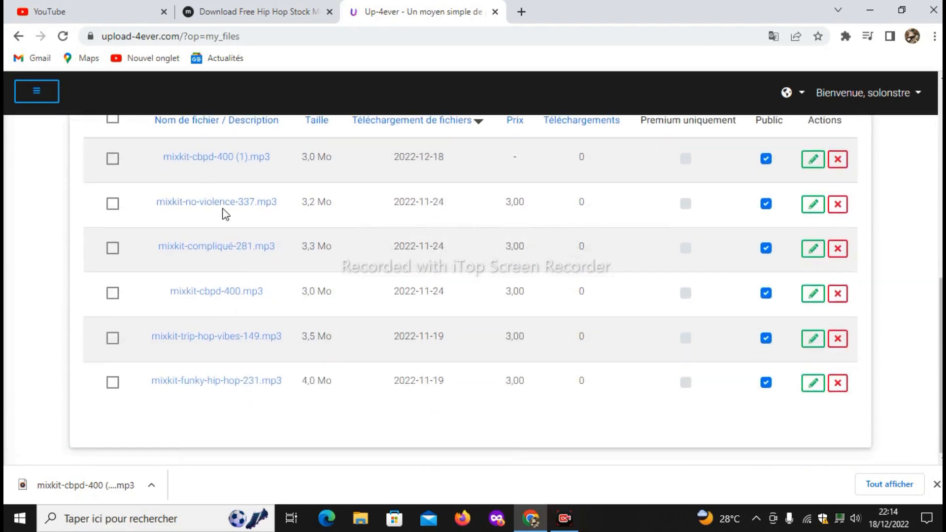
pyautogui.scroll(3, 225, 213)
pyautogui.scroll(3, 207, 256)
pyautogui.scroll(-2, 192, 330)
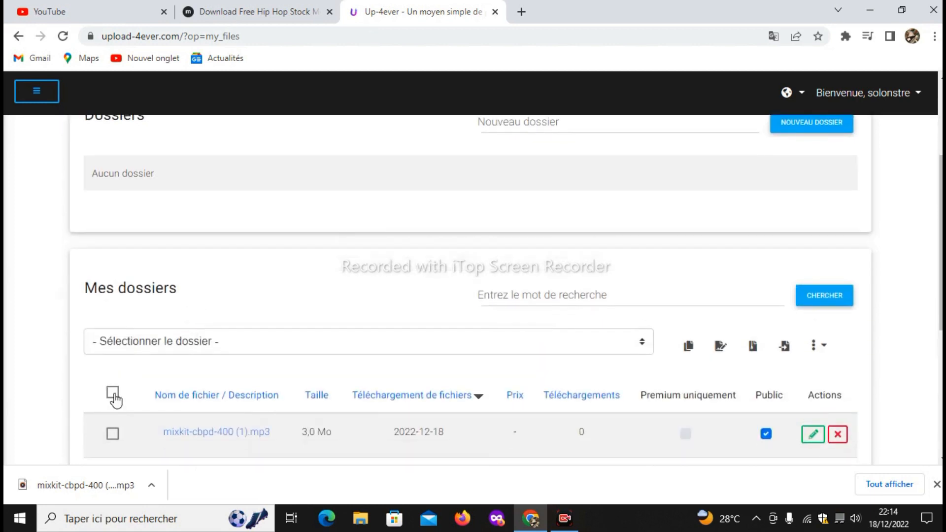
# Step: Edit mixkit-cbpd-400 (1).mp3, setting its price to 3 USD and enabling Premium uniquement, and submit the changes
pyautogui.click(113, 434)
pyautogui.click(813, 434)
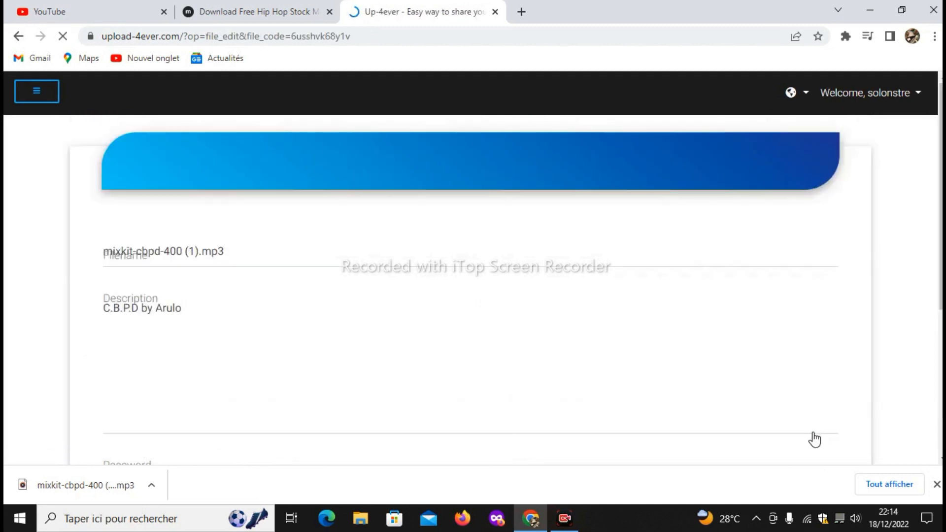
pyautogui.scroll(-3, 657, 347)
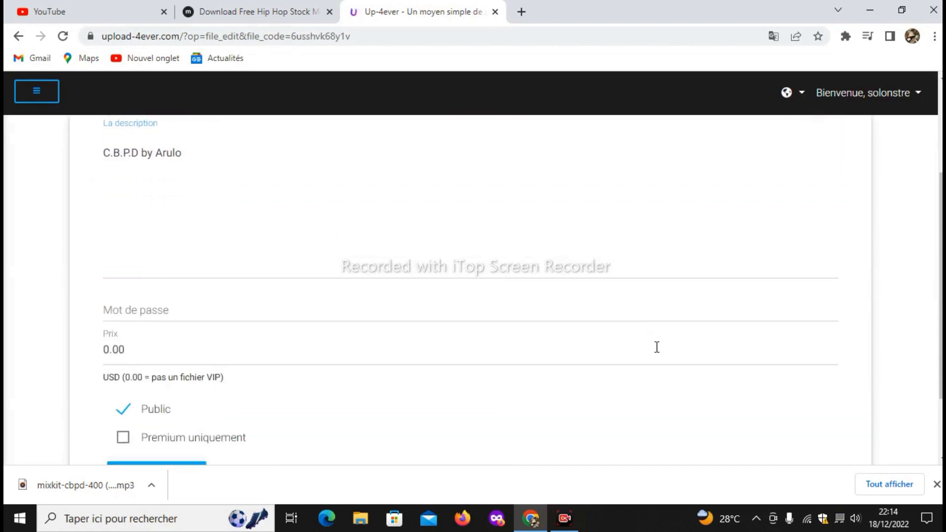
pyautogui.scroll(-2, 657, 347)
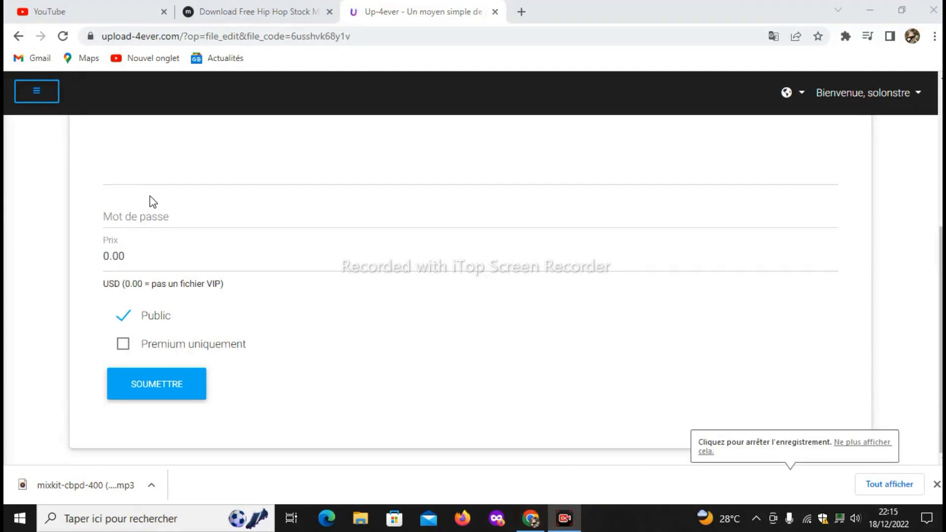
pyautogui.click(134, 261)
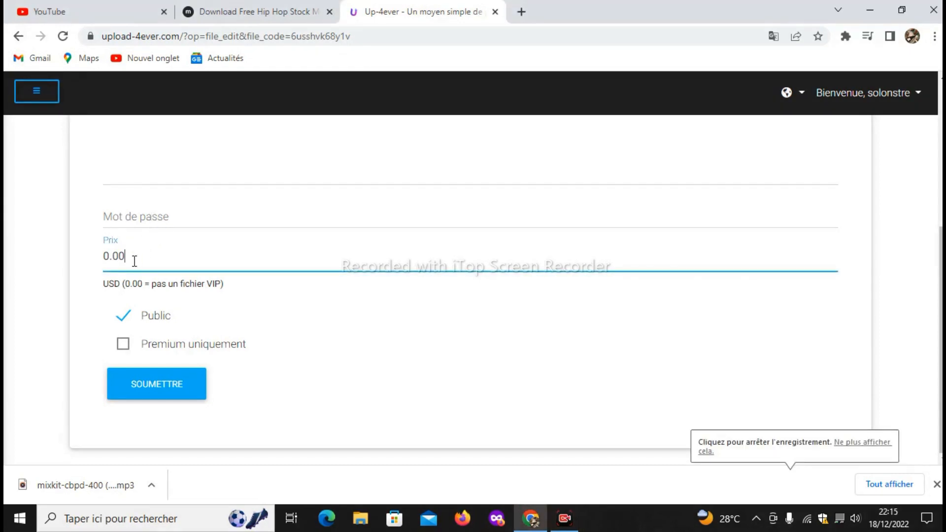
pyautogui.press('BackSpace')
pyautogui.press('BackSpace')
pyautogui.press('BackSpace')
pyautogui.press('BackSpace')
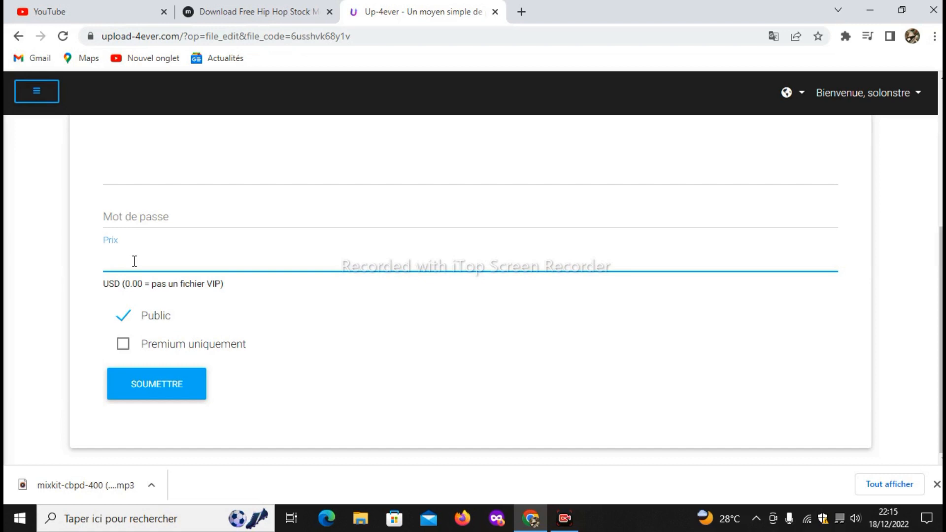
pyautogui.write('3')
pyautogui.click(124, 345)
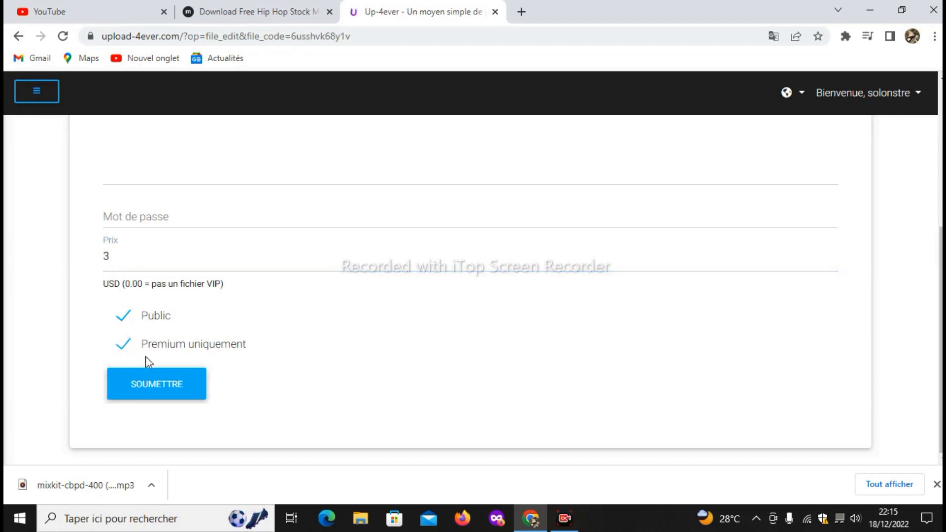
pyautogui.click(158, 387)
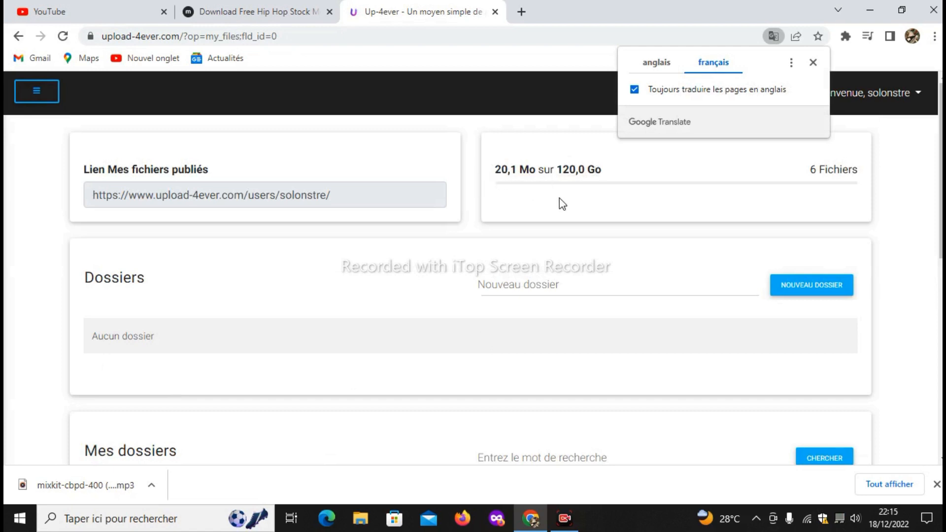
# Step: Examine the uploaded files list to check the price and premium setting of mixkit-cbpd-400 (1).mp3
pyautogui.scroll(-3, 330, 313)
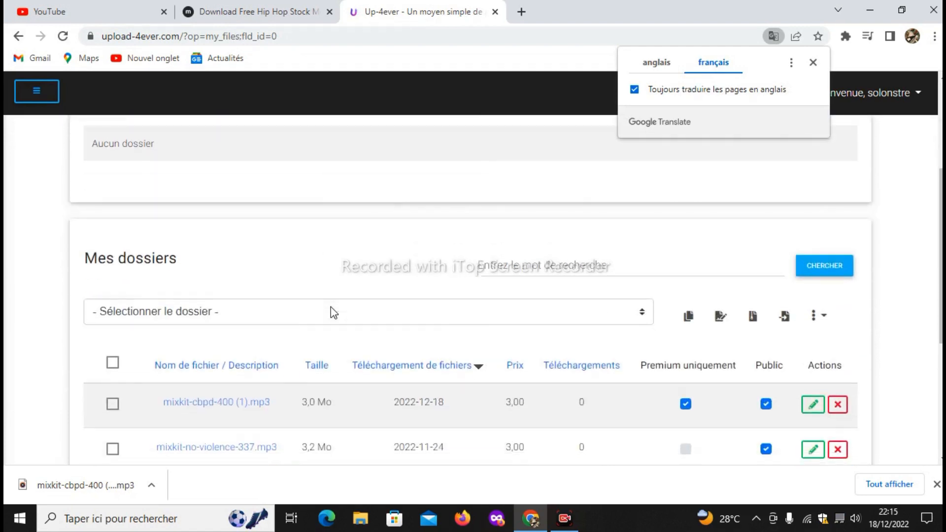
pyautogui.scroll(3, 331, 313)
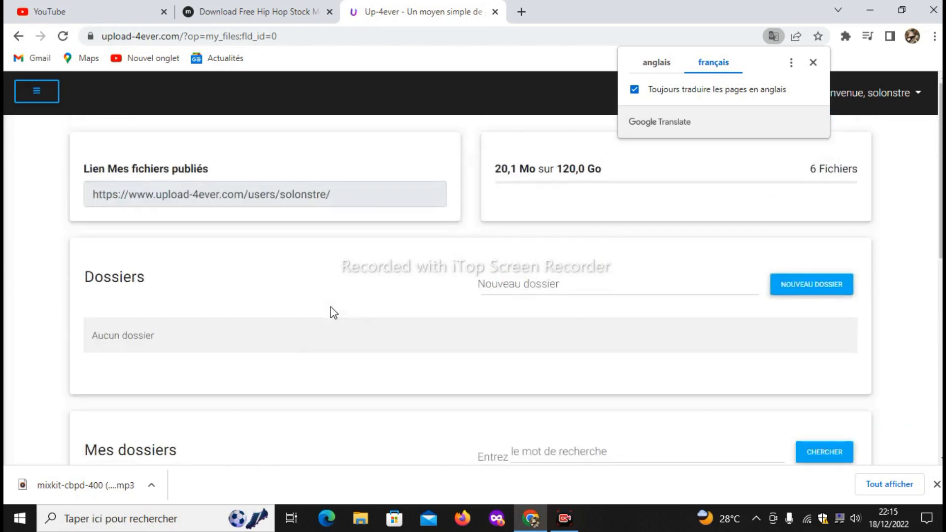
pyautogui.scroll(-3, 334, 313)
pyautogui.scroll(-3, 334, 313)
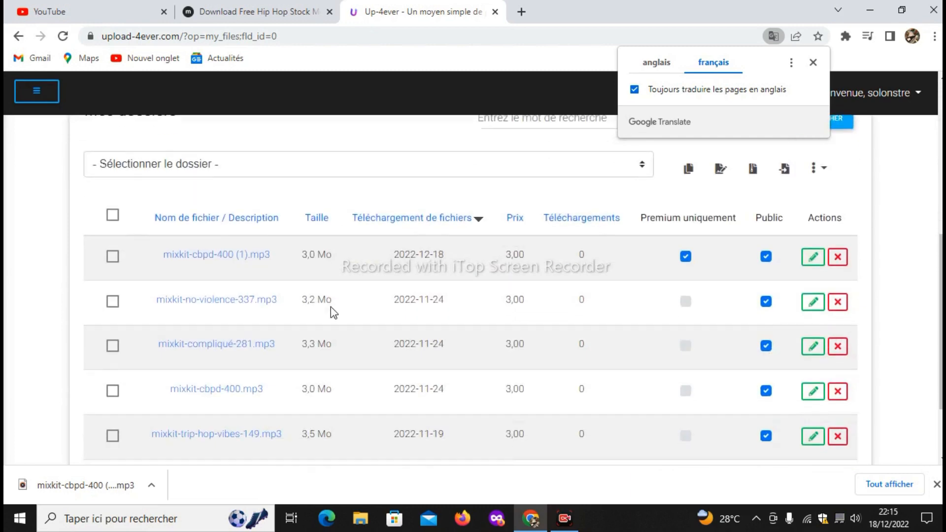
pyautogui.scroll(1, 334, 313)
pyautogui.scroll(6, 332, 312)
pyautogui.scroll(-6, 333, 311)
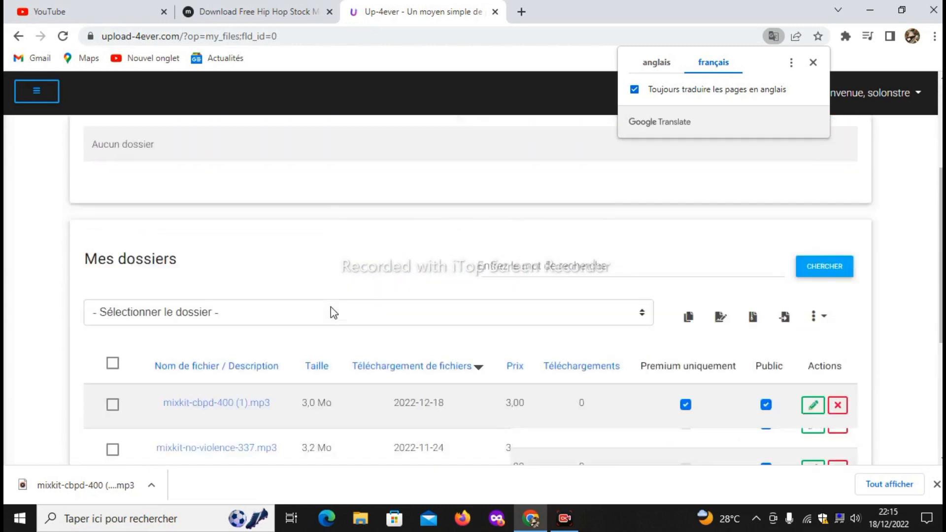
pyautogui.click(565, 518)
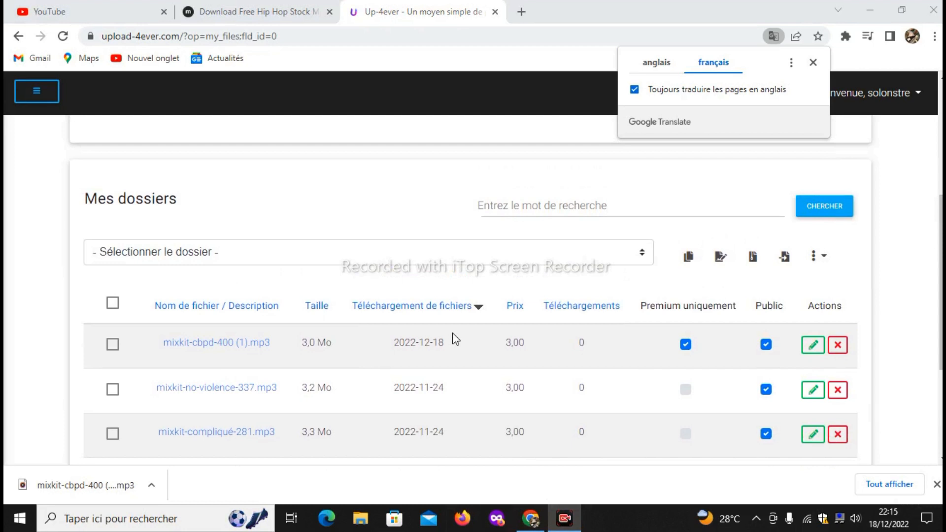
# Step: Go to the account's payment information page, select Payeer as the worldwide payment method, and activate its account number field
pyautogui.click(36, 91)
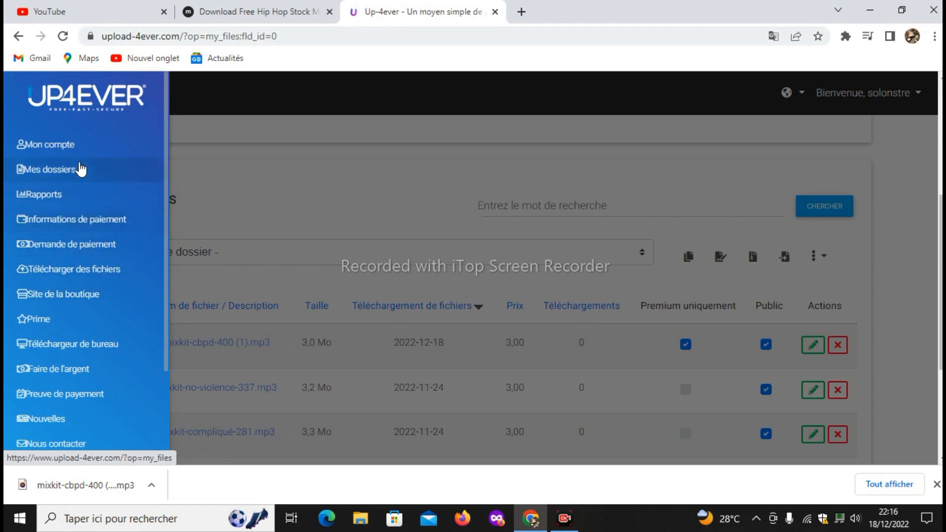
pyautogui.click(94, 222)
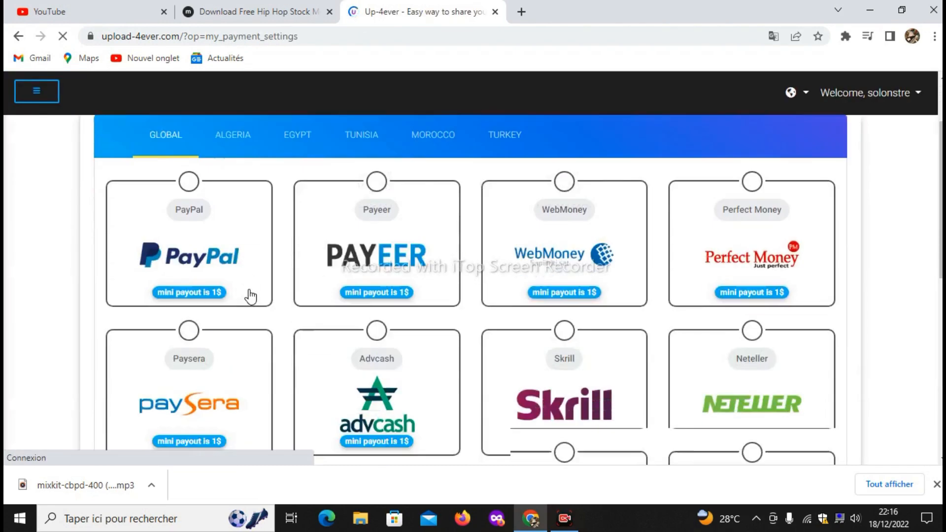
pyautogui.scroll(-4, 250, 295)
pyautogui.scroll(2, 250, 296)
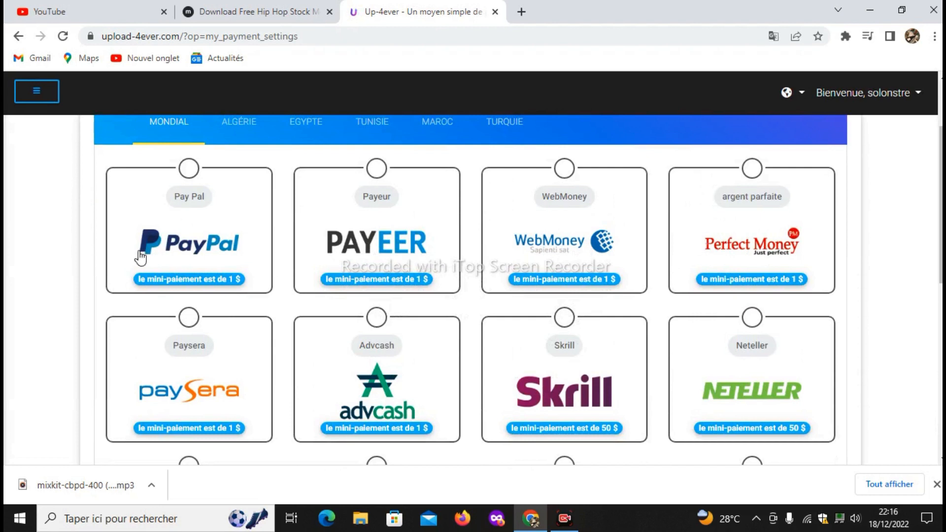
pyautogui.click(387, 256)
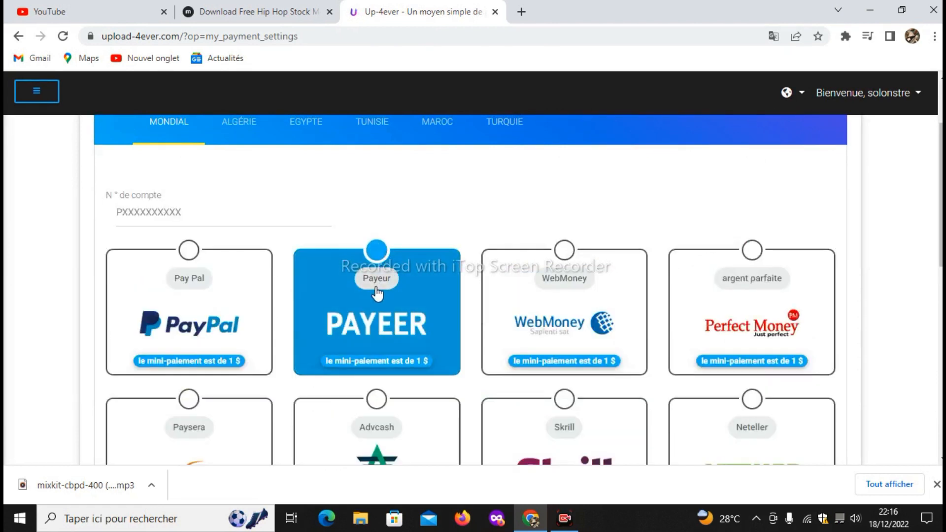
pyautogui.click(377, 279)
pyautogui.click(126, 209)
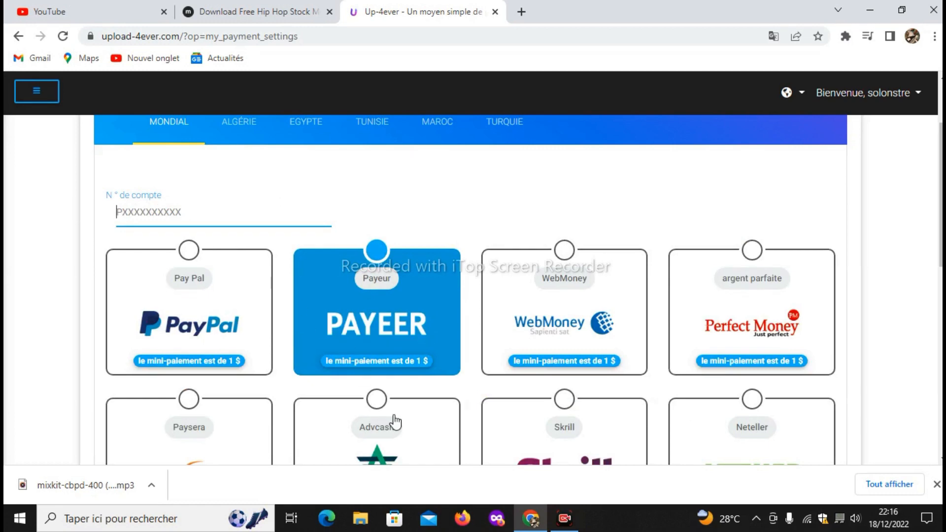
# Step: Look over the available payment methods, viewing those for Algeria before returning to the worldwide ones
pyautogui.click(531, 519)
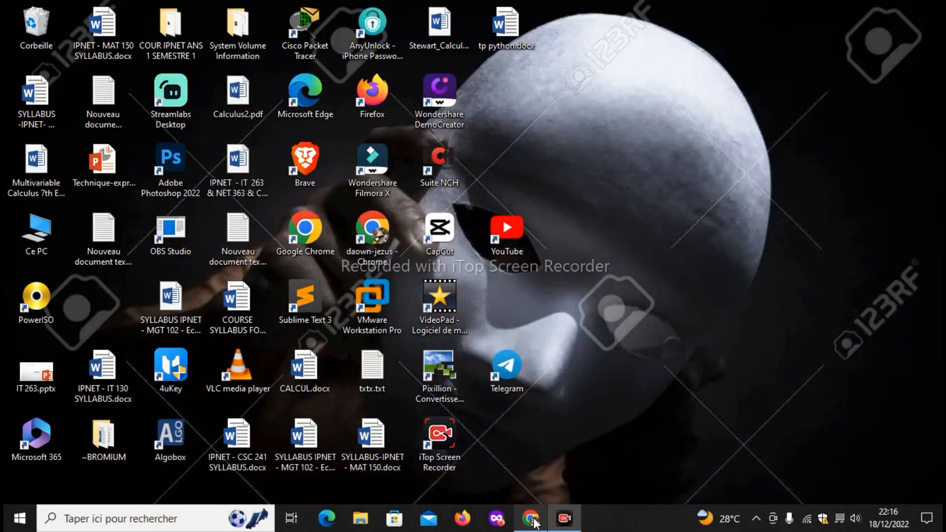
pyautogui.click(532, 519)
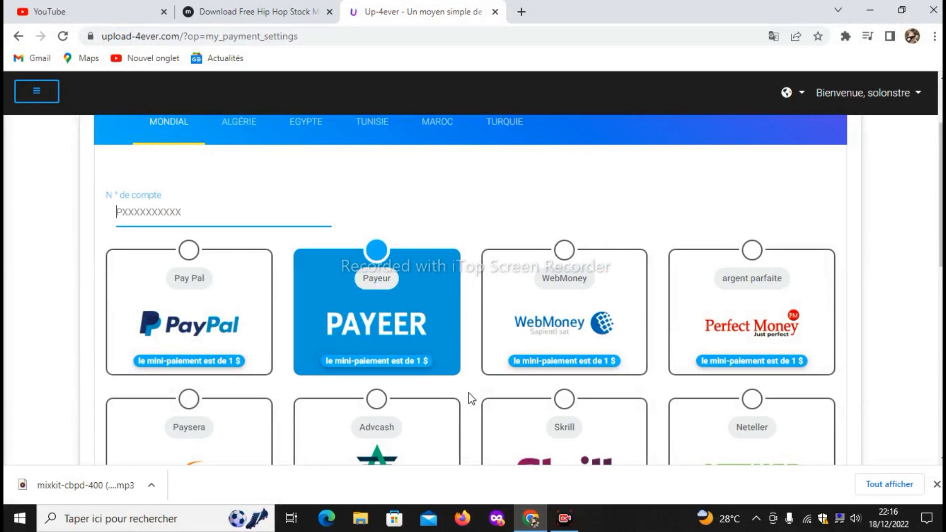
pyautogui.scroll(-4, 472, 398)
pyautogui.scroll(6, 469, 396)
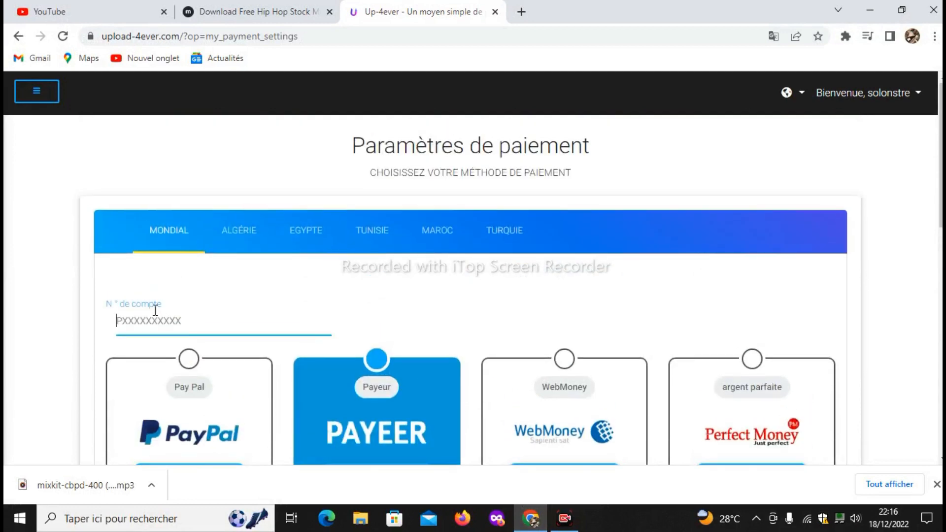
pyautogui.click(242, 231)
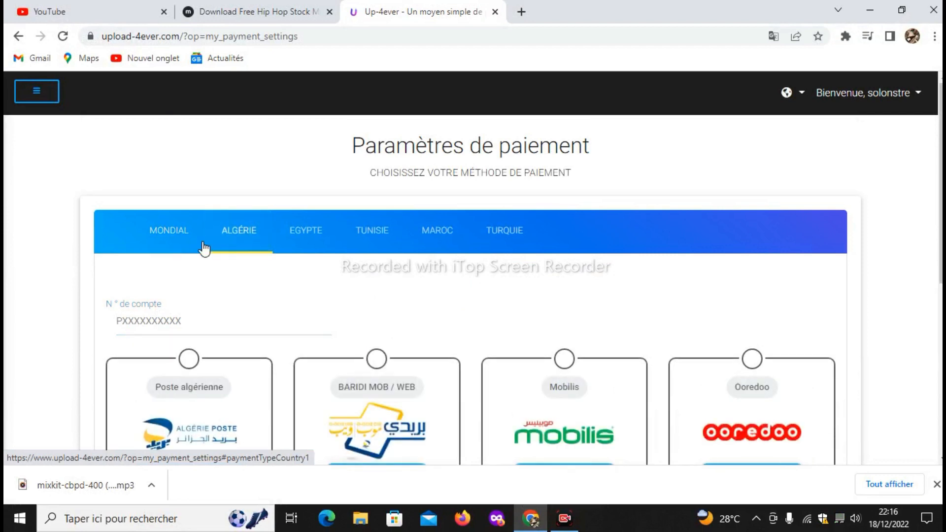
pyautogui.click(166, 239)
pyautogui.scroll(-1, 359, 345)
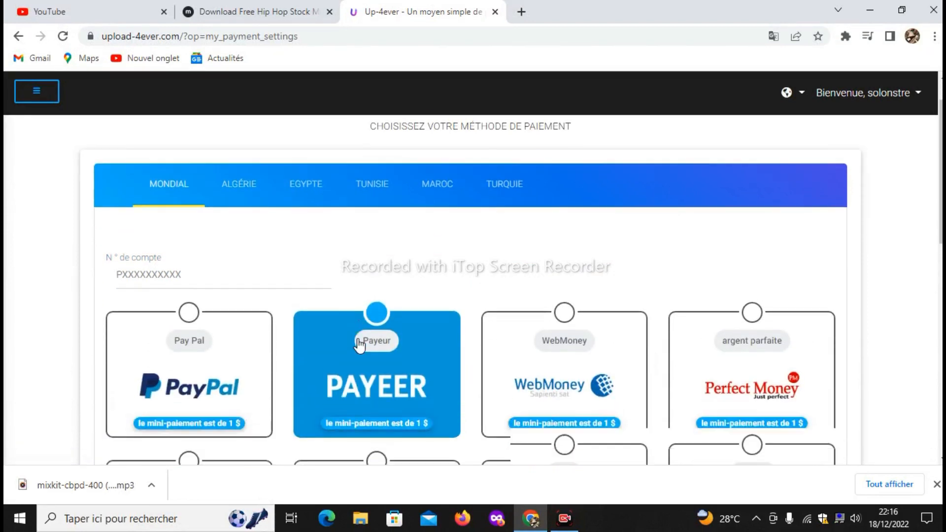
pyautogui.scroll(-1, 359, 345)
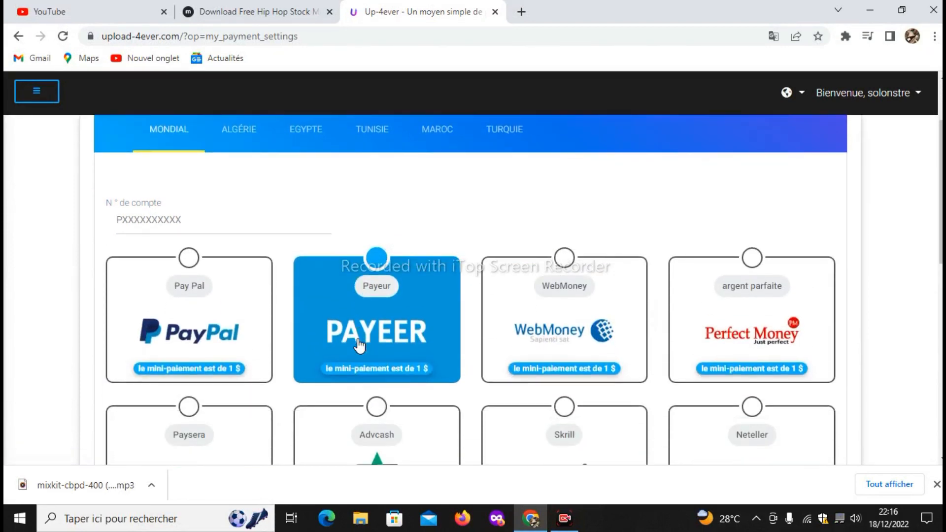